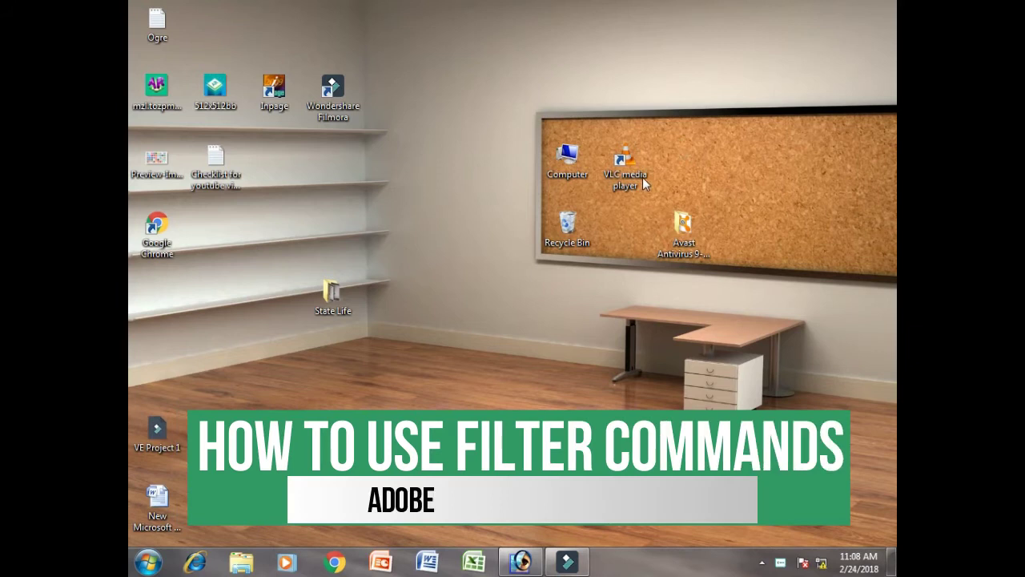
Open the dark-haired woman's portrait in Photoshop
left_click(522, 563)
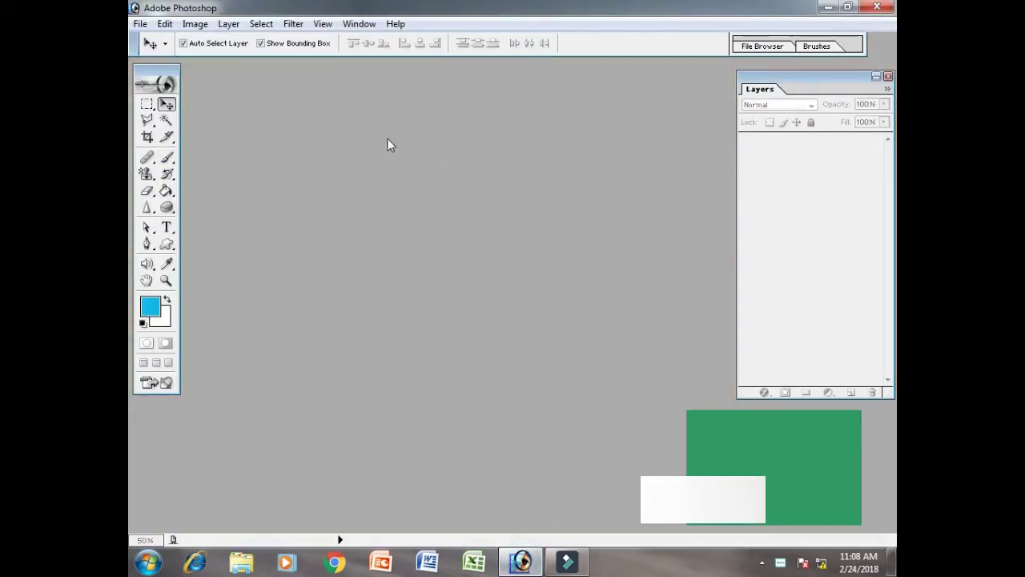
double_click(579, 175)
left_click_drag(678, 131, 679, 157)
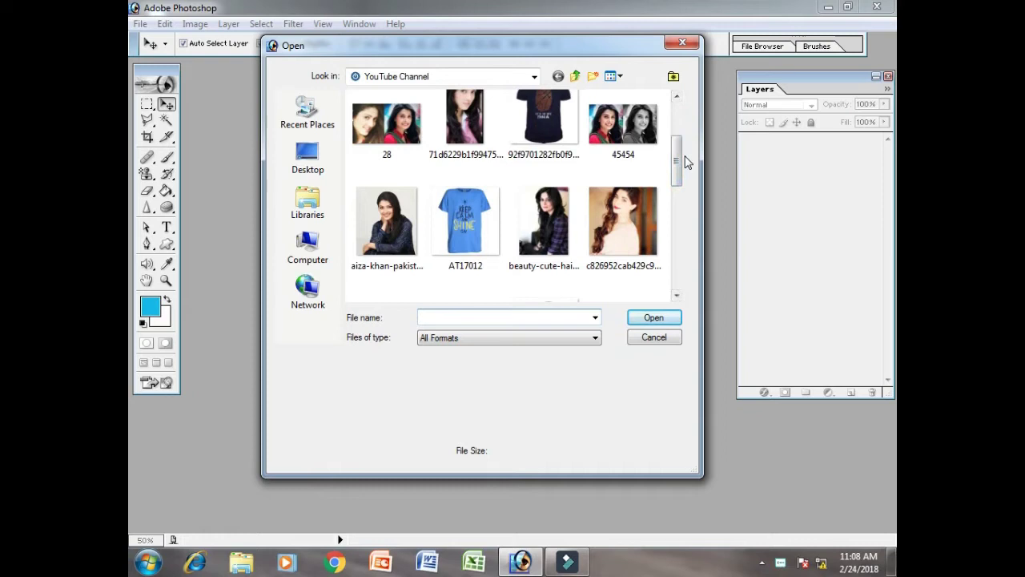
left_click(403, 229)
left_click(667, 319)
Open Get-Pampered.jpg as a second document
double_click(662, 203)
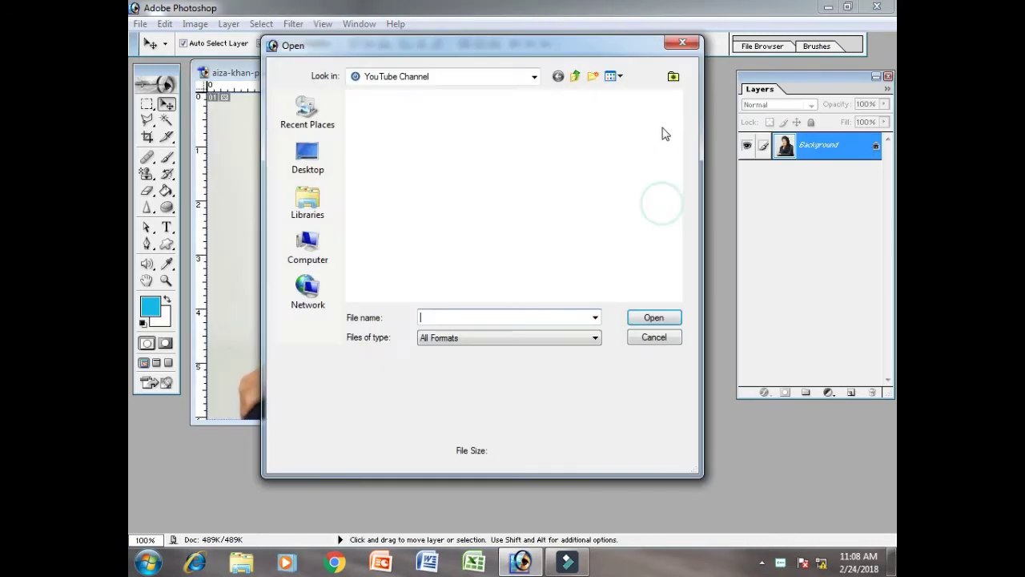
left_click_drag(673, 118, 676, 199)
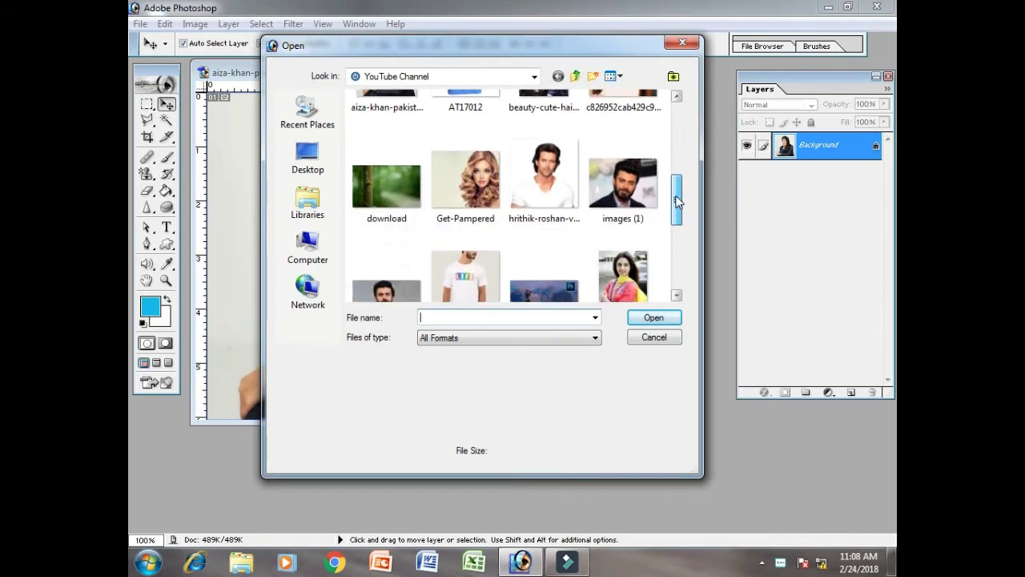
left_click(465, 180)
left_click(673, 314)
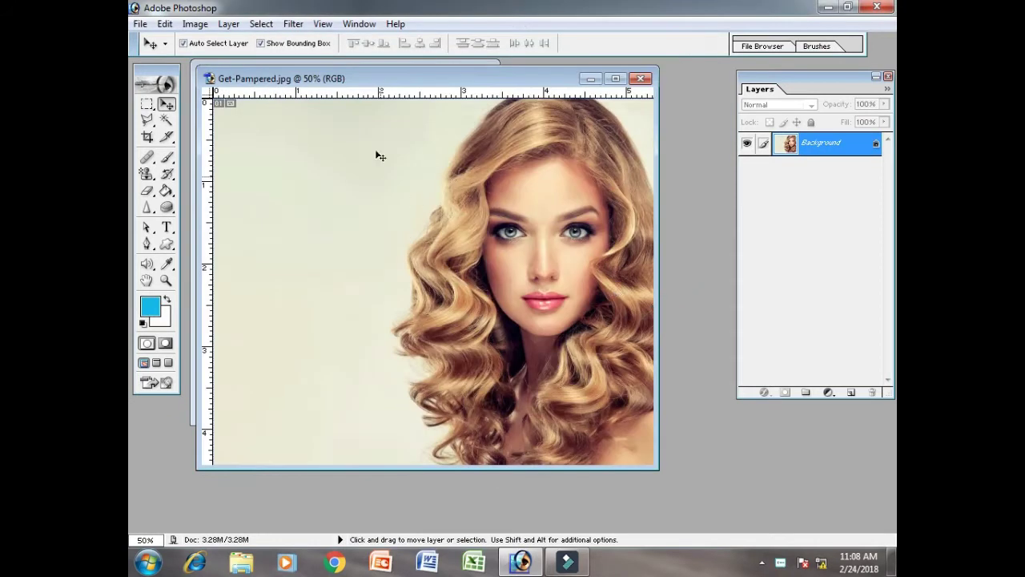
Apply Pixelate > Color Halftone to Get-Pampered with default settings, nudging the window into place
left_click_drag(420, 85, 425, 80)
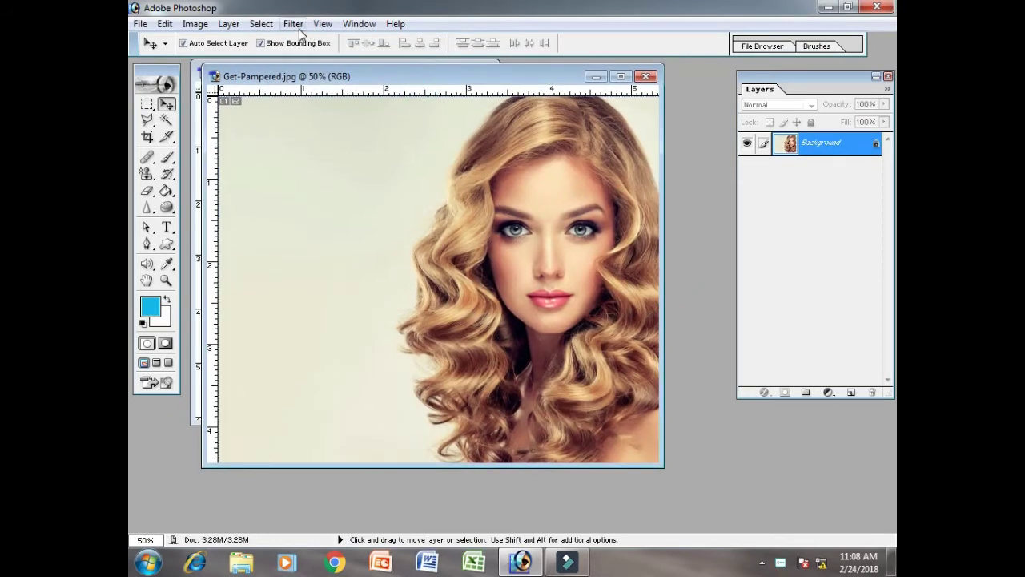
left_click(298, 28)
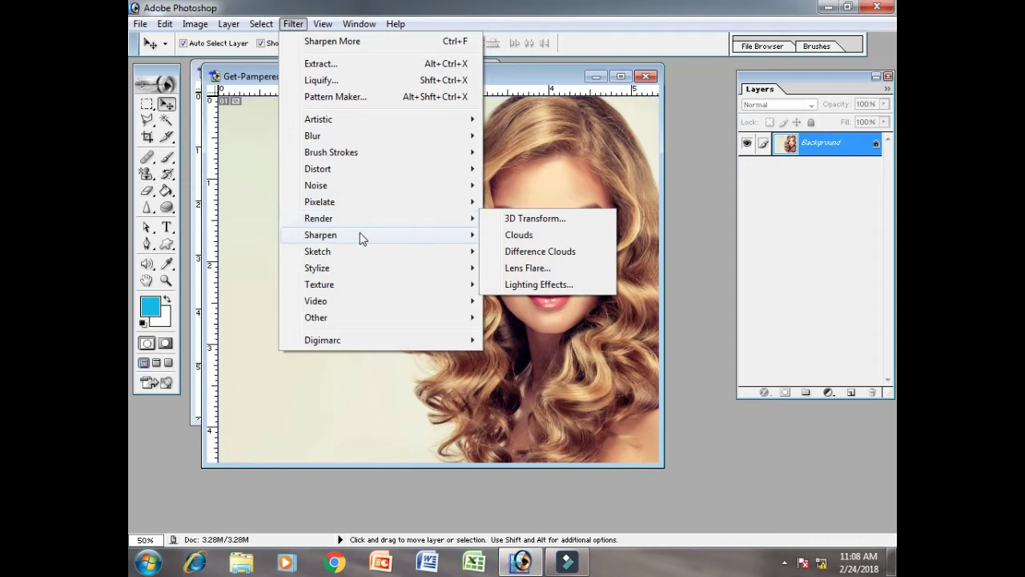
mouse_move(376, 202)
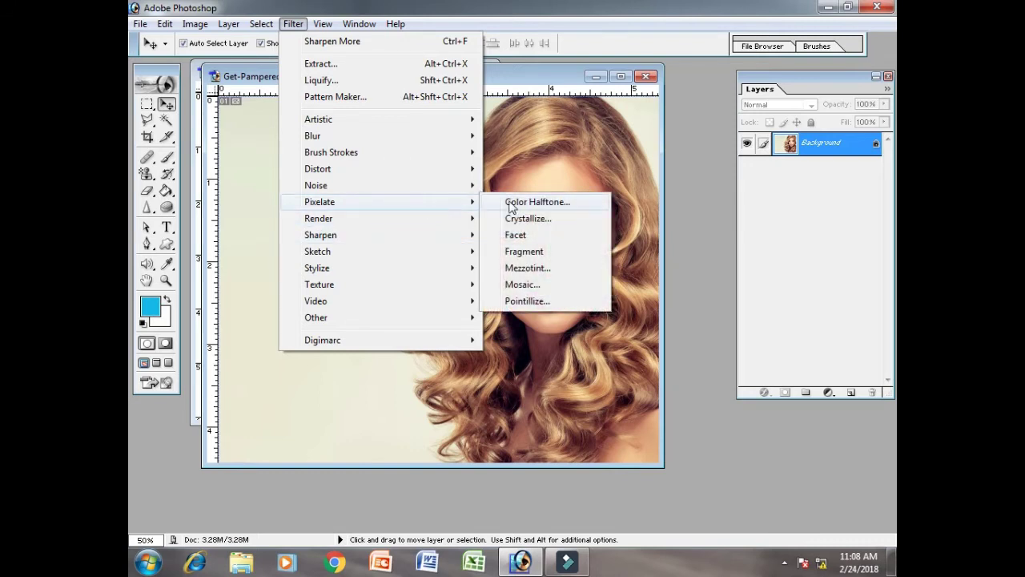
left_click(589, 209)
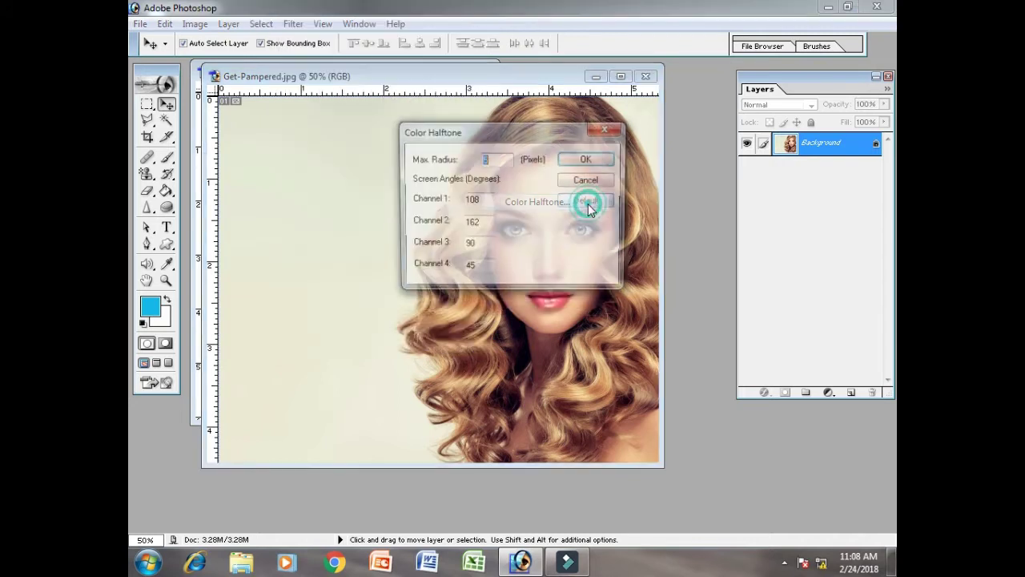
left_click_drag(535, 130, 725, 76)
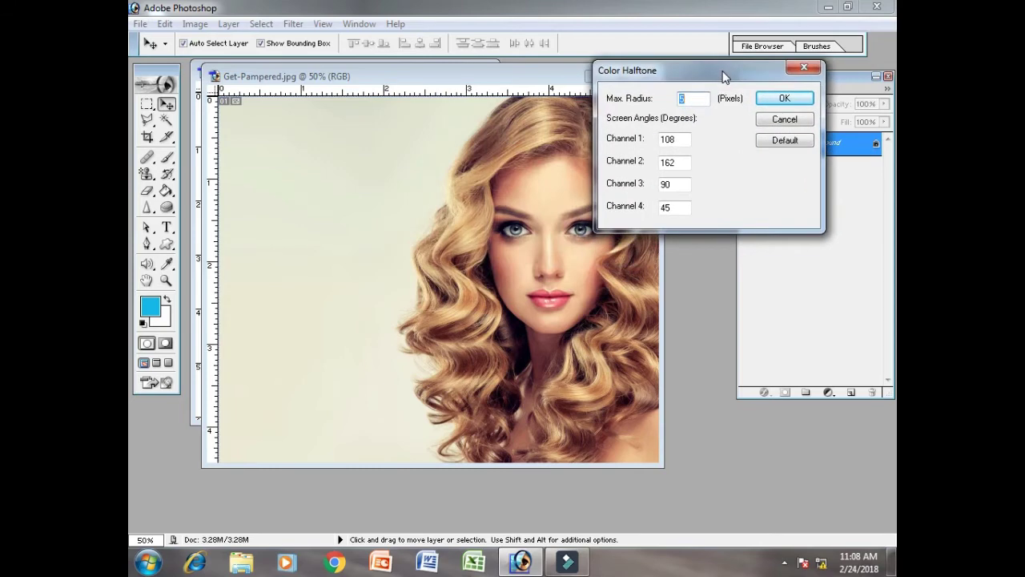
left_click(785, 98)
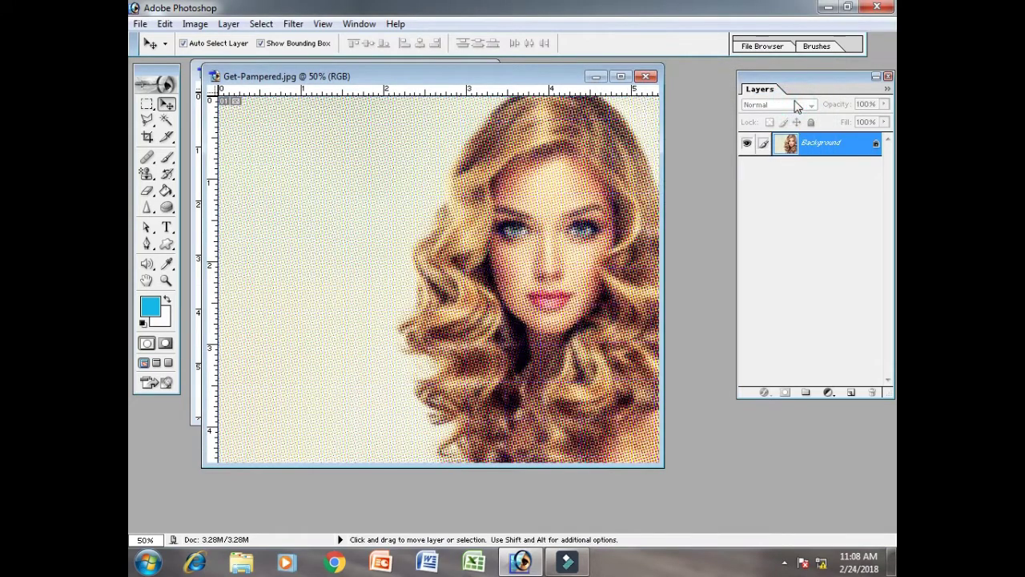
left_click_drag(468, 83, 459, 69)
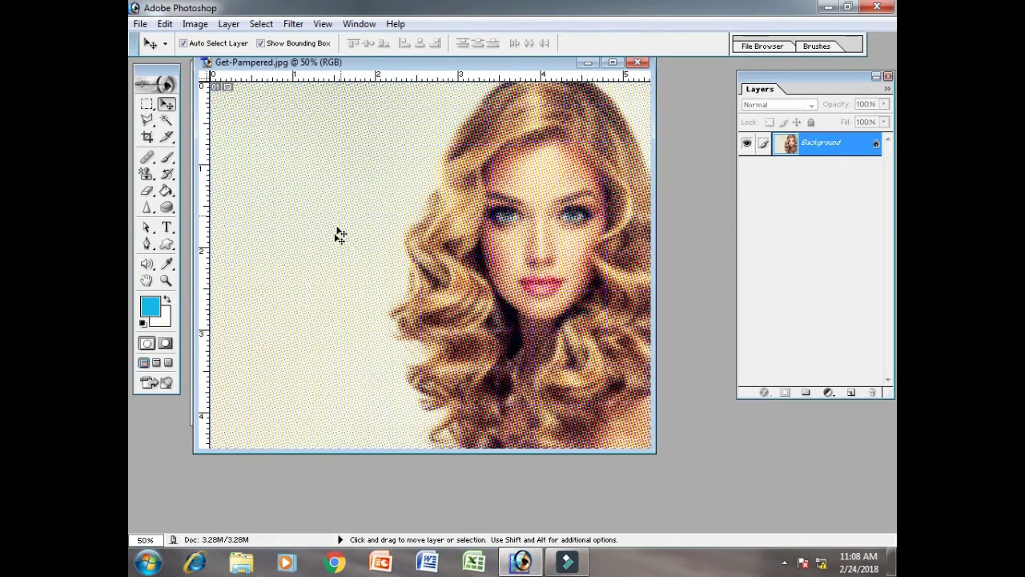
Undo the halftone, then apply Crystallize and undo it too
key("ctrl+z")
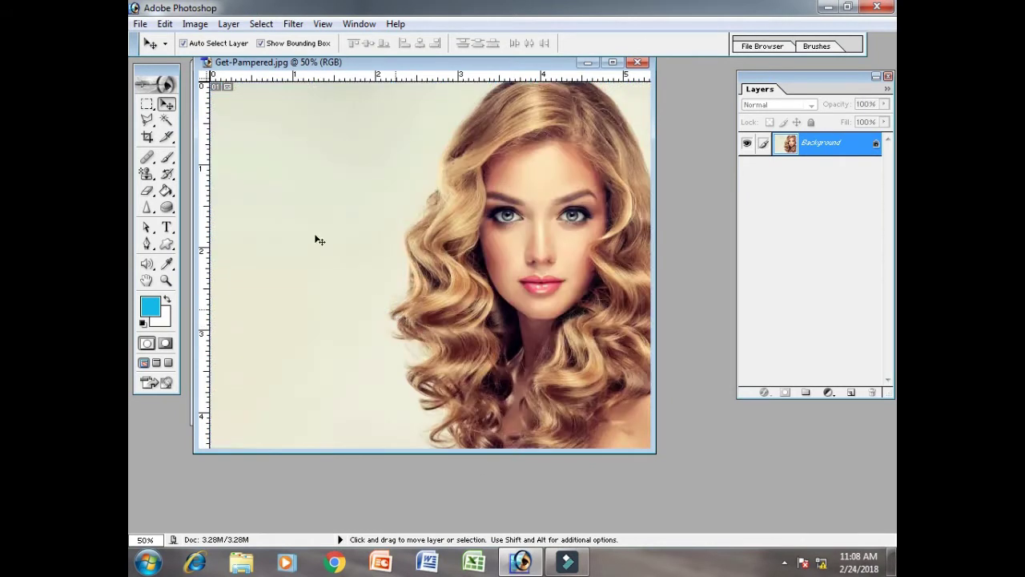
left_click(293, 24)
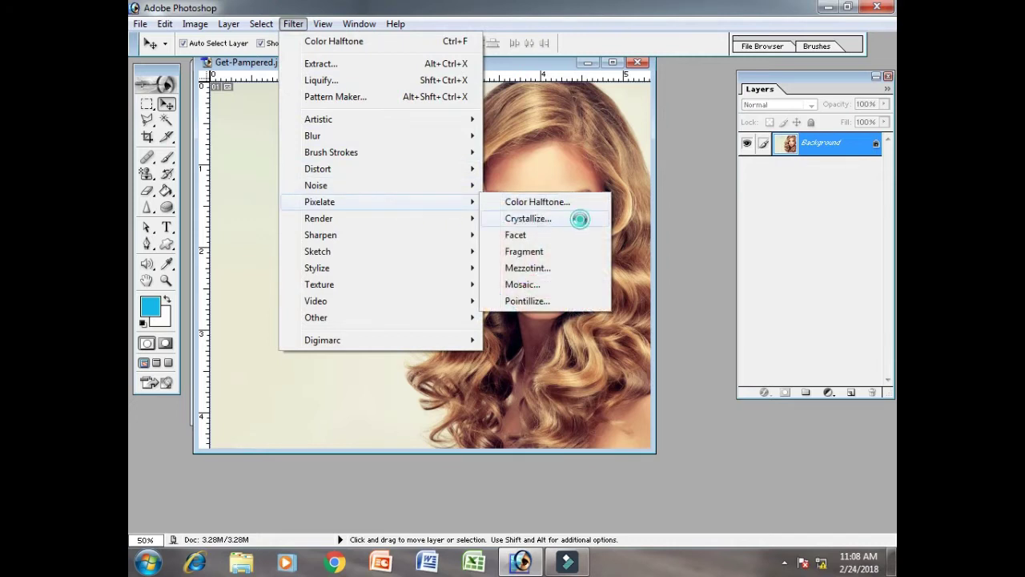
left_click(578, 219)
left_click(584, 147)
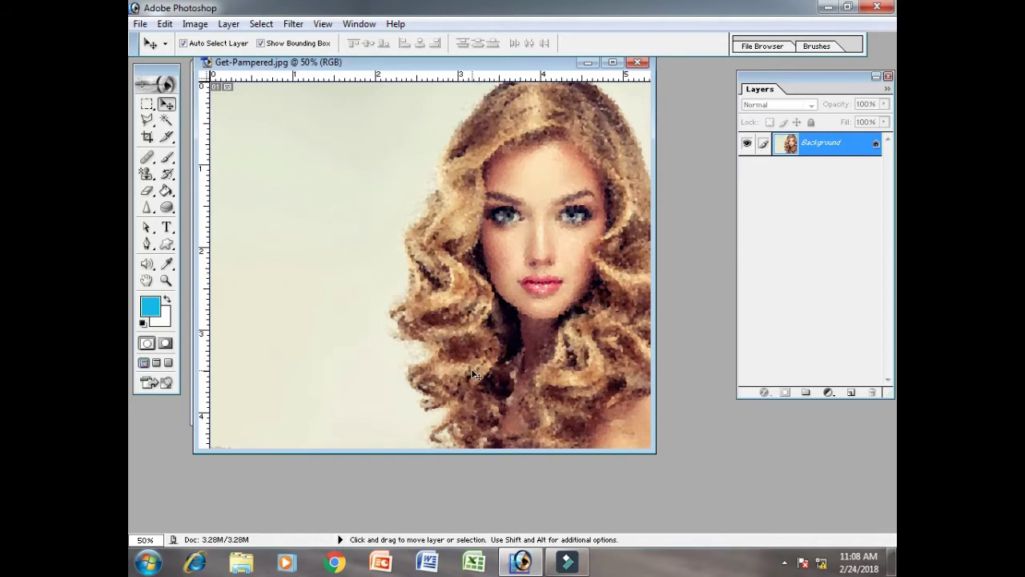
key("ctrl+z")
Apply the Facet filter, then the Fragment filter, to the portrait
left_click(293, 23)
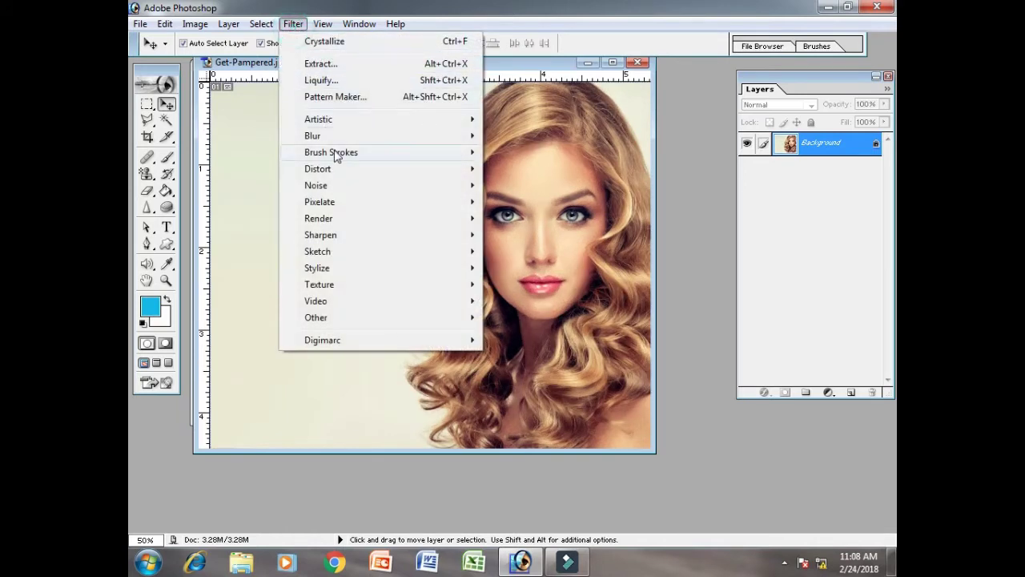
left_click(550, 234)
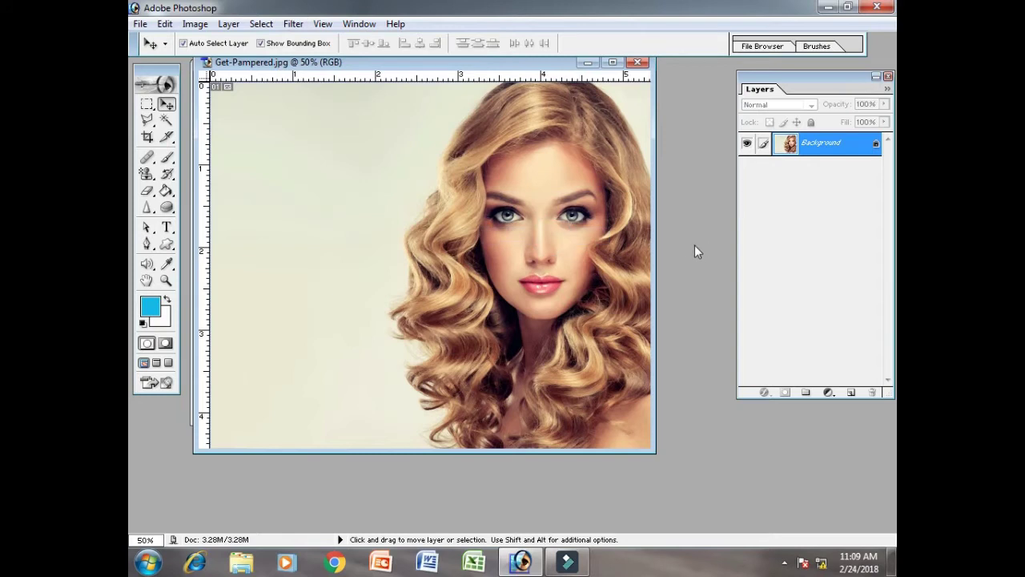
left_click(293, 23)
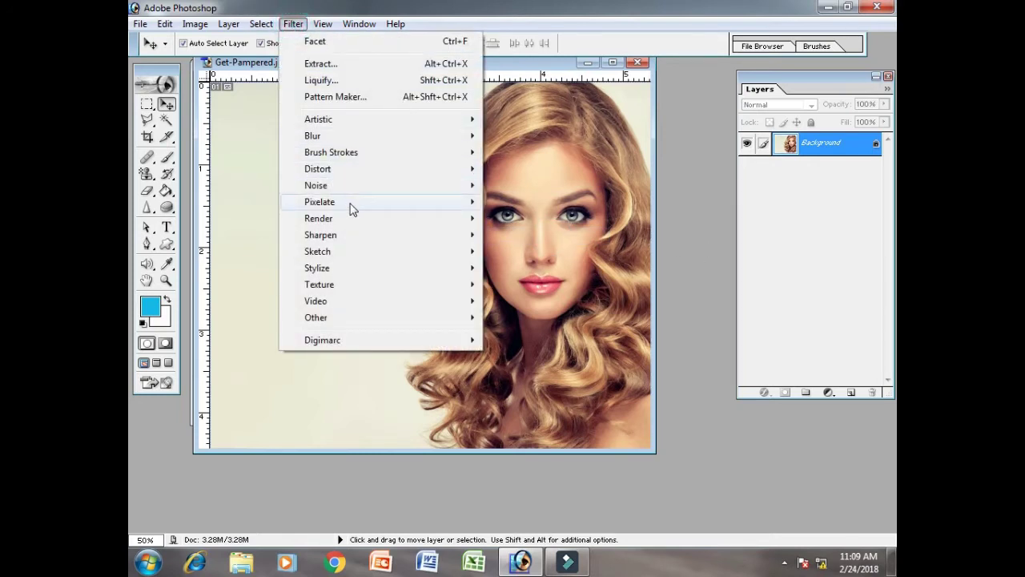
mouse_move(319, 202)
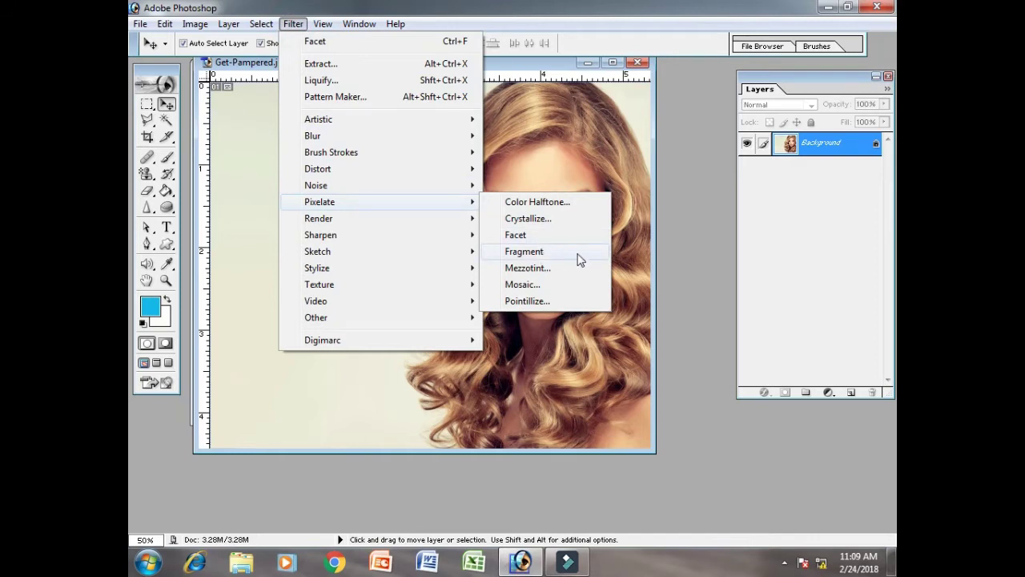
left_click(579, 258)
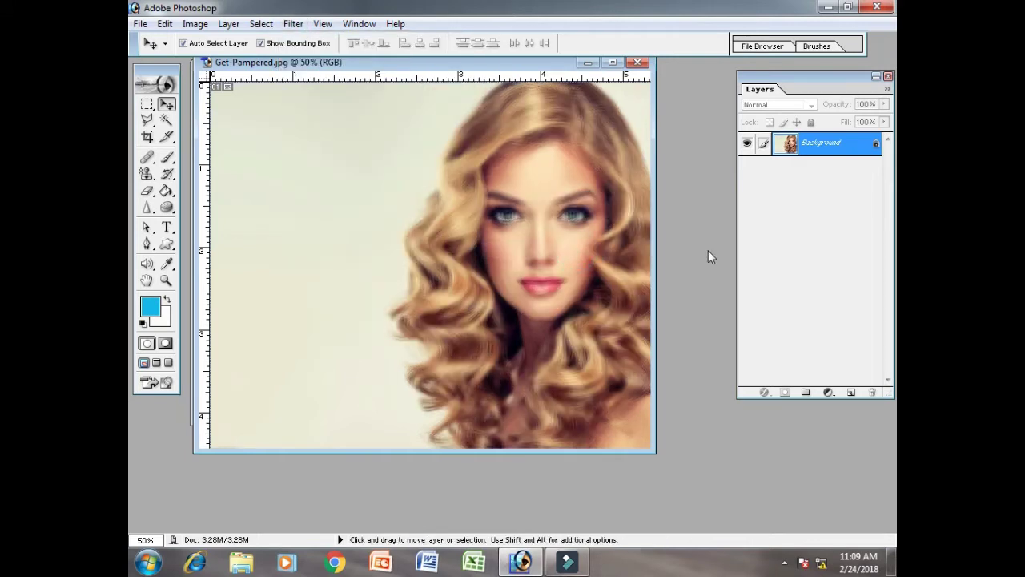
Undo Fragment, apply Mezzotint with fine dots, then undo it
key("ctrl+z")
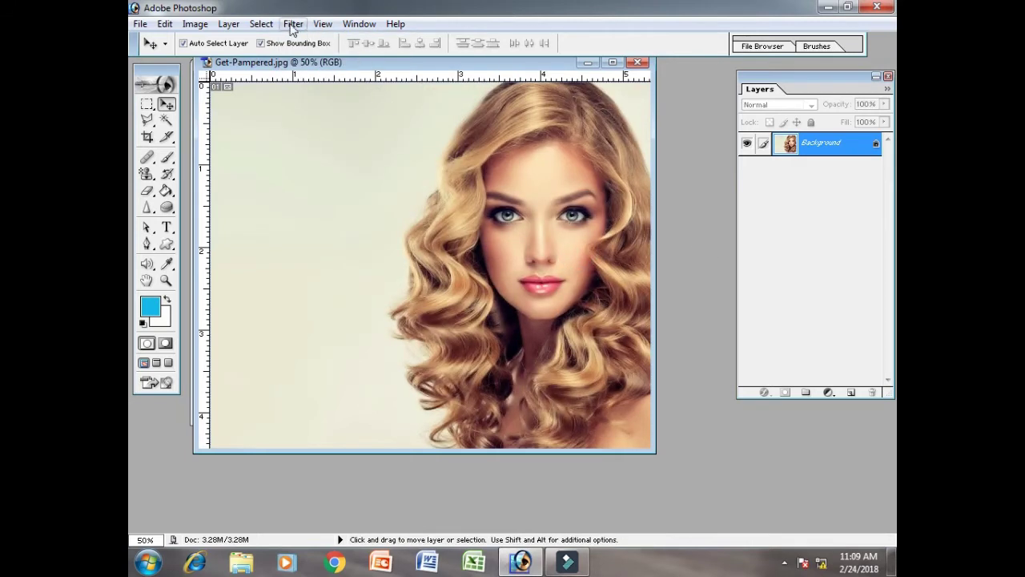
left_click(293, 23)
mouse_move(319, 202)
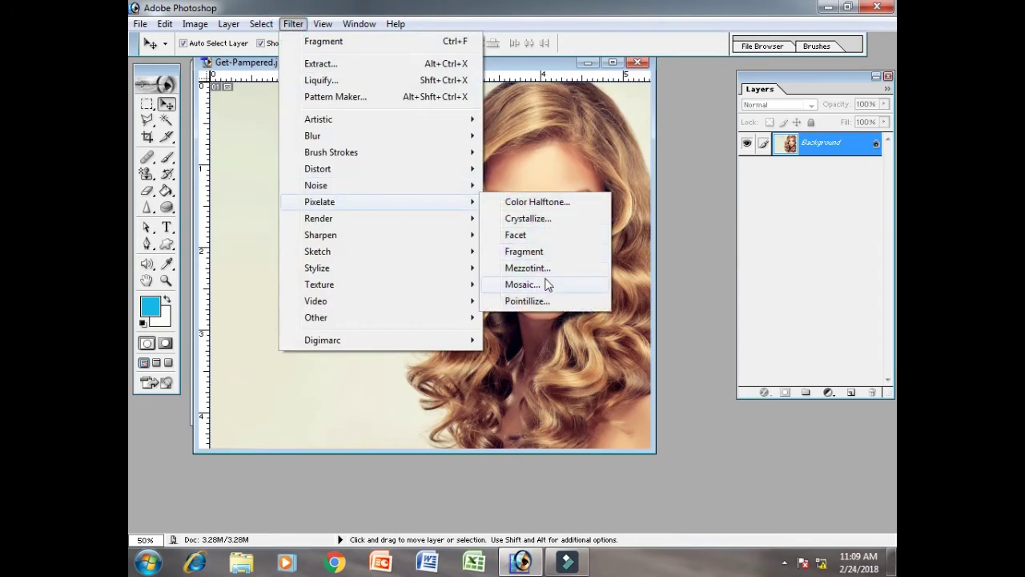
left_click(565, 268)
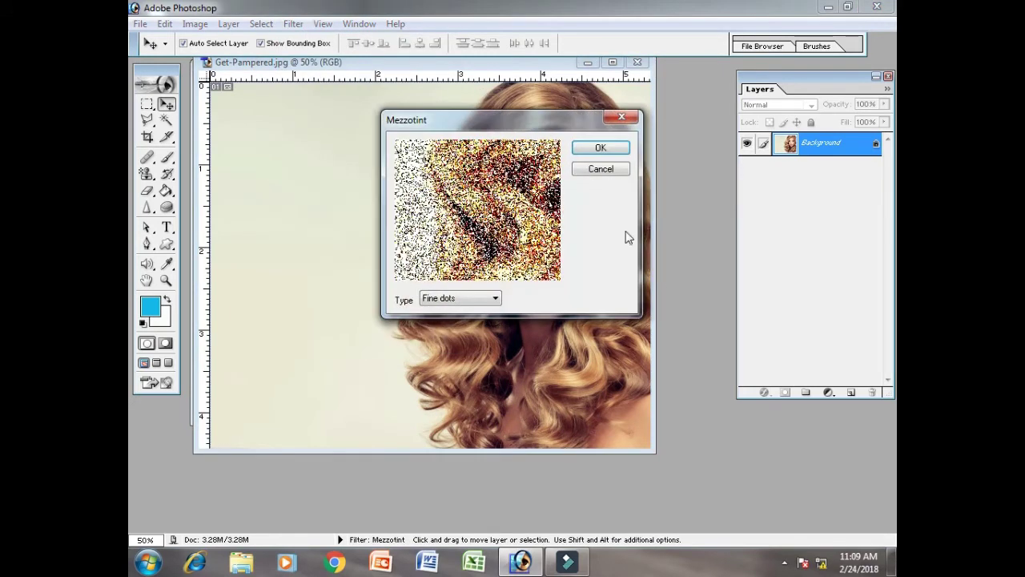
left_click(600, 149)
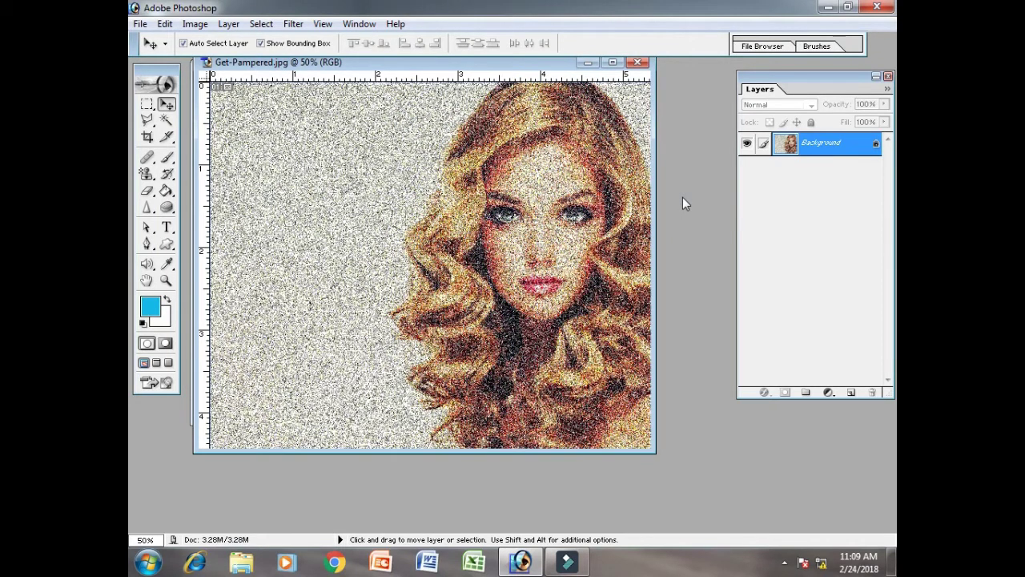
key("ctrl+z")
Apply Mezzotint with the Grainy dots type, then undo it
left_click(293, 23)
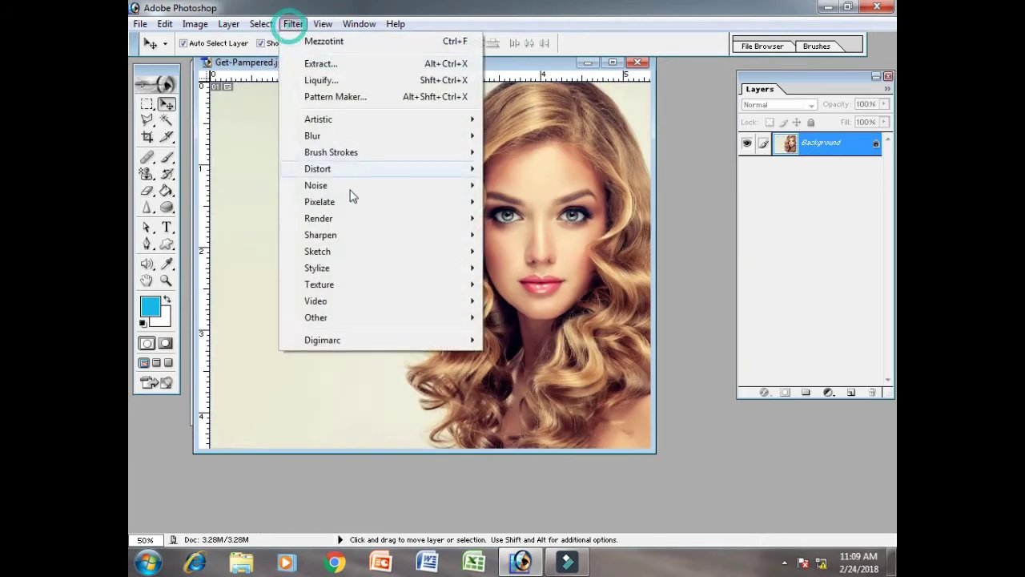
mouse_move(320, 202)
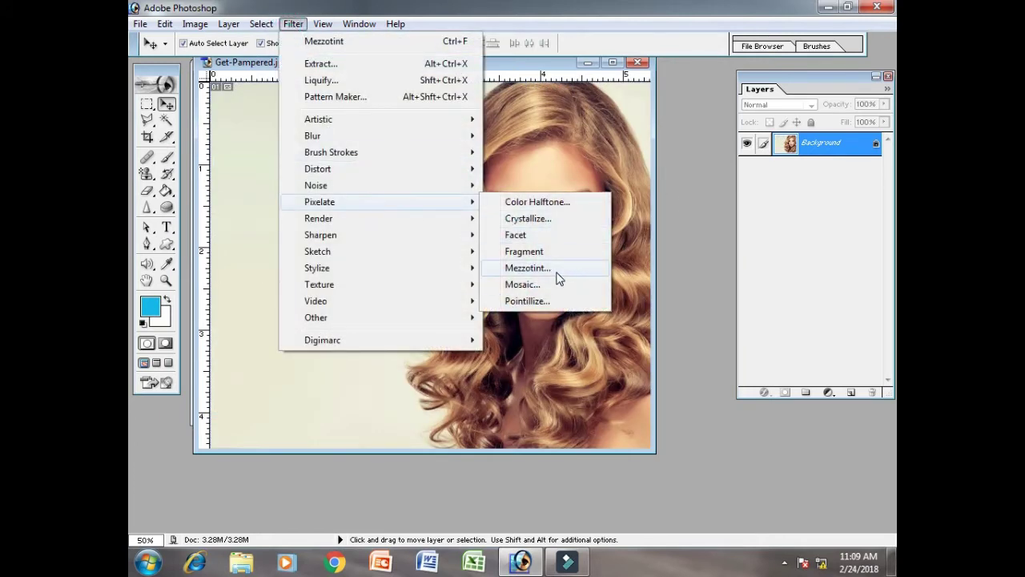
left_click(556, 273)
left_click(468, 298)
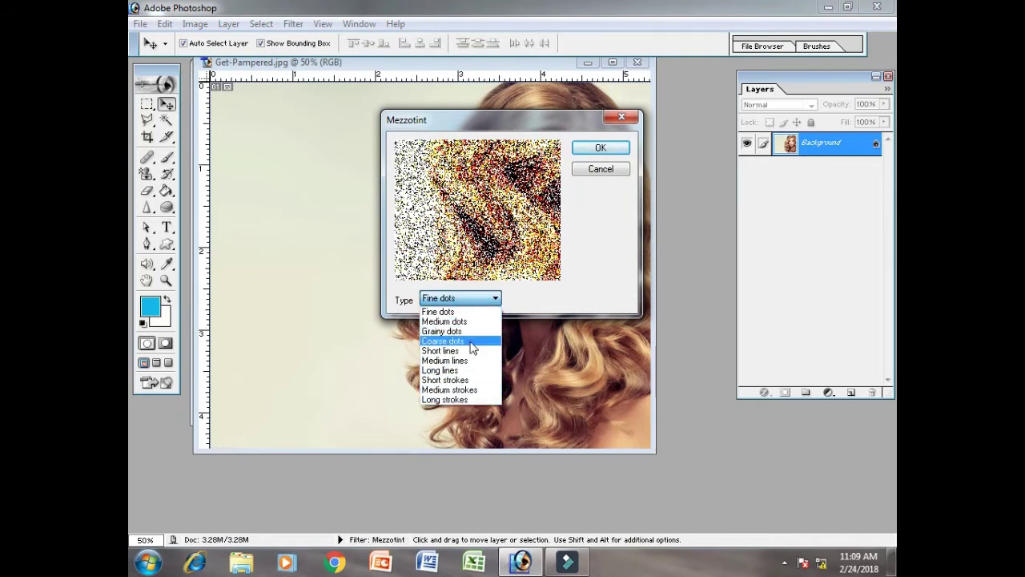
left_click(474, 343)
left_click(600, 148)
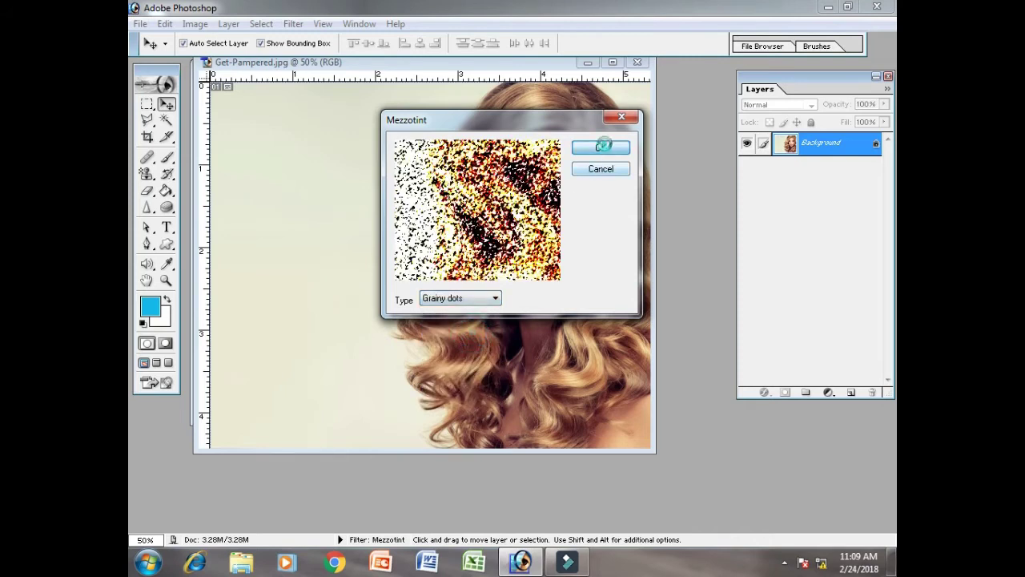
key("ctrl+z")
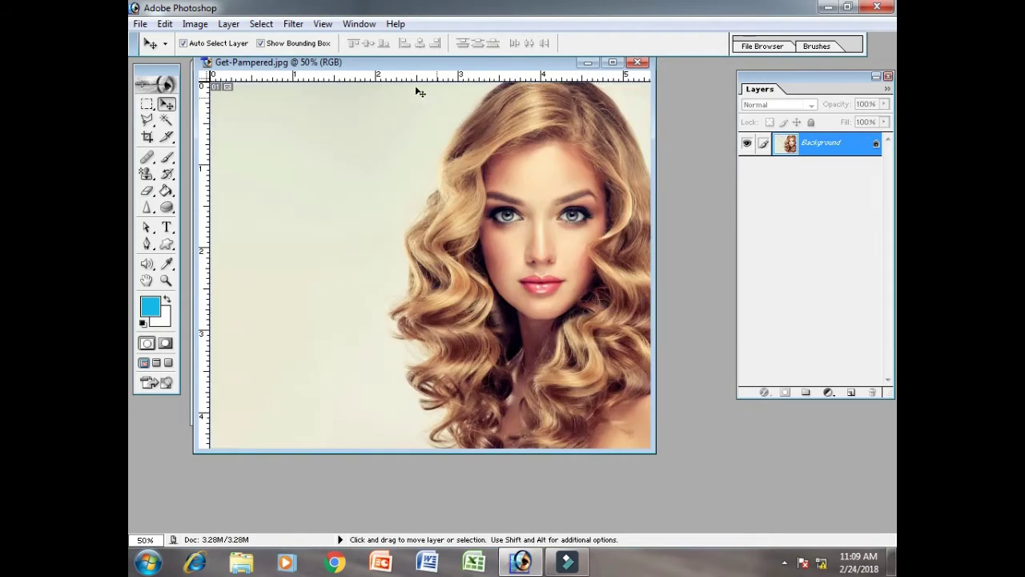
Apply the Pixelate Mosaic filter after adjusting its cell size
left_click(293, 23)
mouse_move(376, 202)
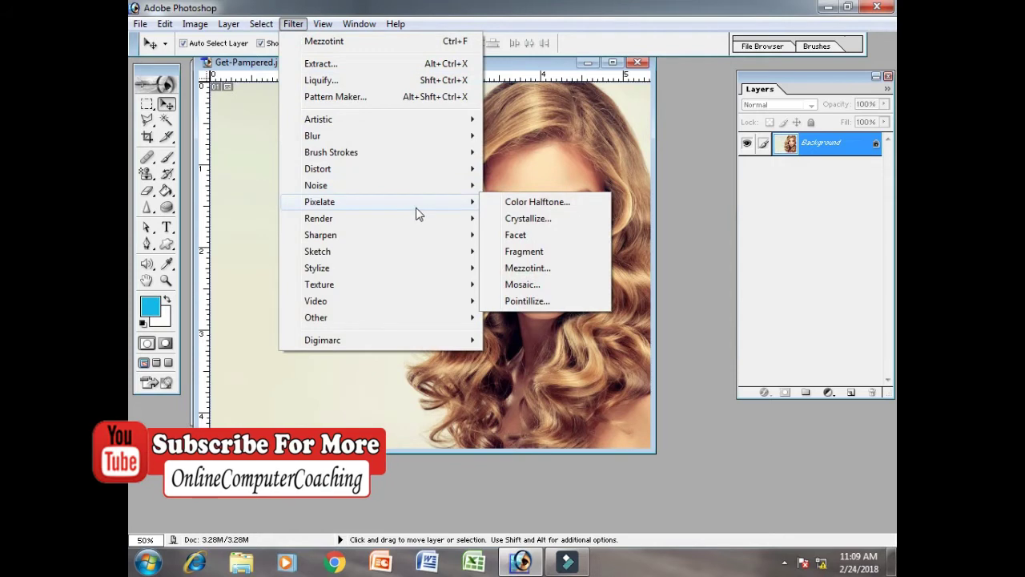
left_click(551, 285)
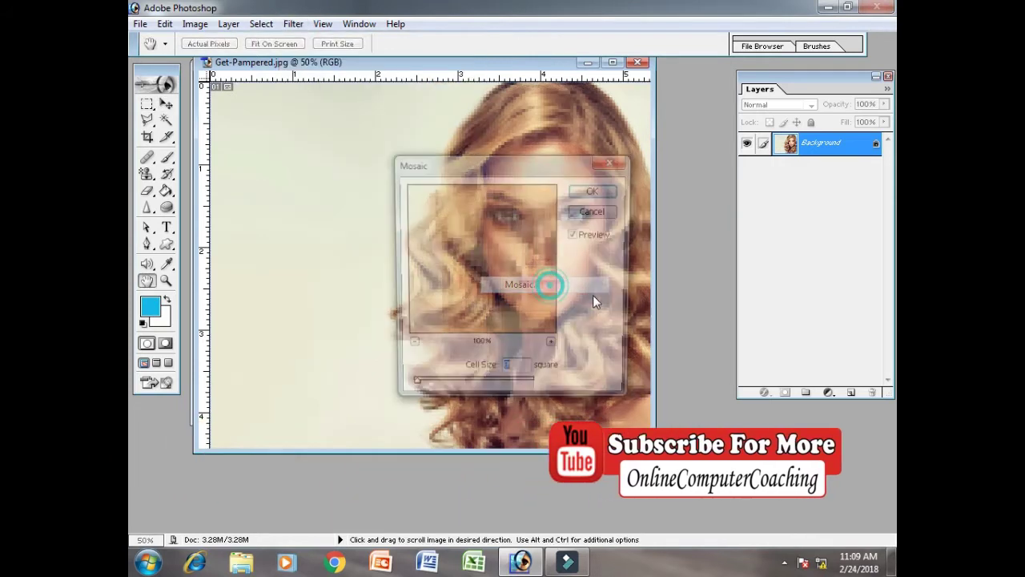
mouse_move(410, 388)
left_mouse_down()
mouse_move(427, 389)
mouse_move(410, 389)
left_mouse_up()
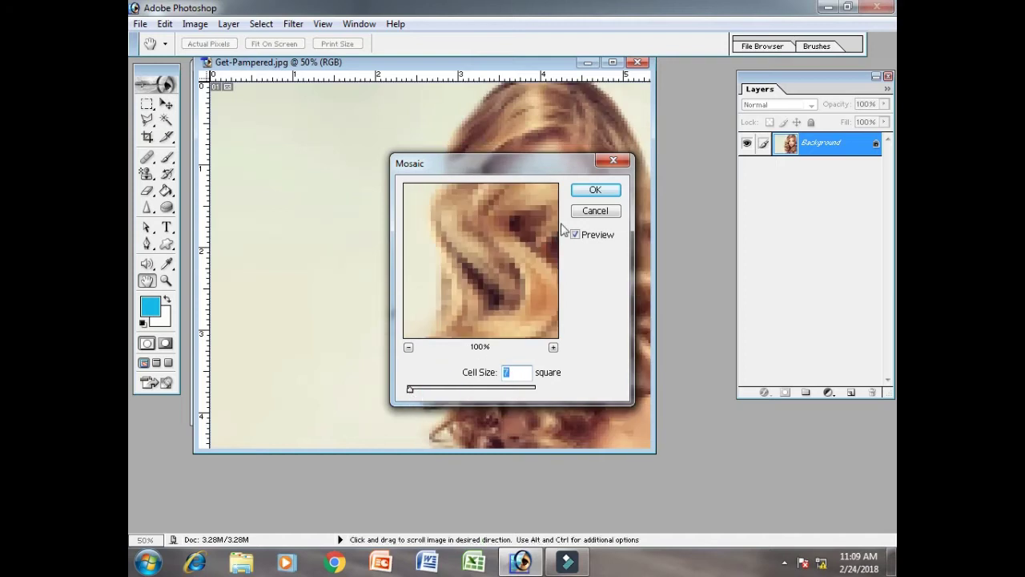
left_click(579, 192)
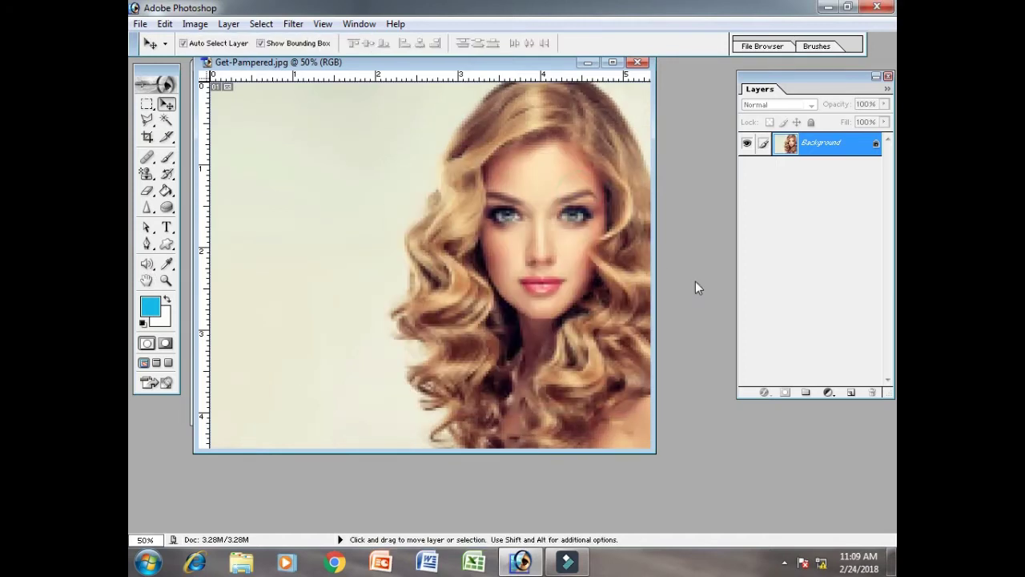
Apply the Pointillize filter after adjusting its cell size
left_click(293, 23)
mouse_move(376, 201)
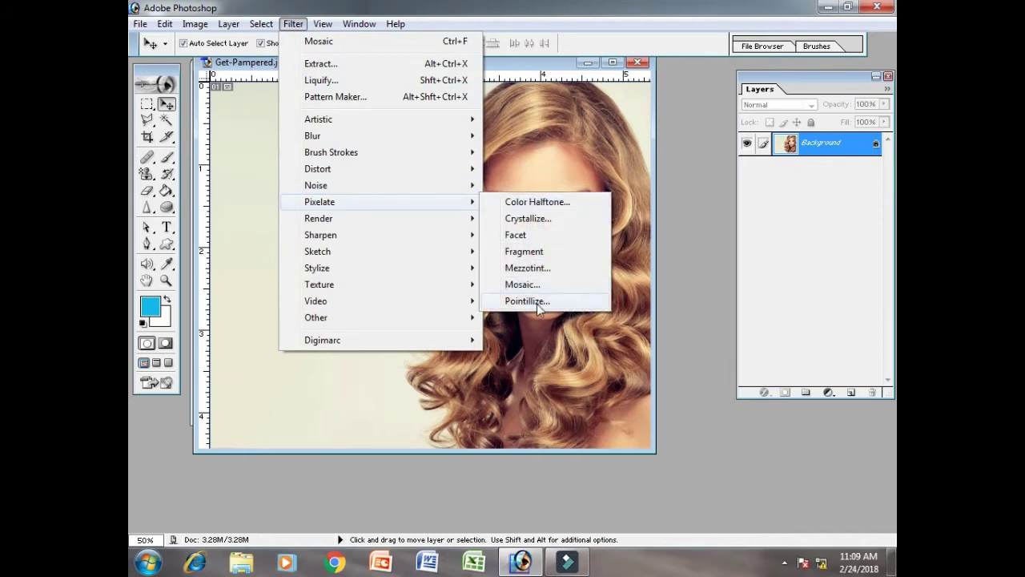
left_click(535, 302)
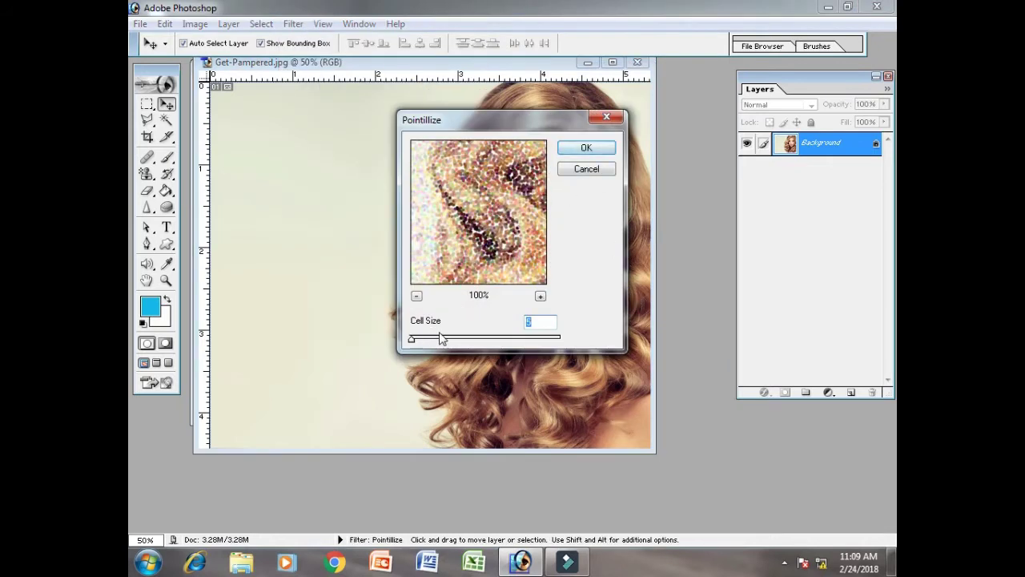
mouse_move(412, 339)
left_mouse_down()
mouse_move(447, 342)
mouse_move(422, 339)
left_mouse_up()
left_click(573, 150)
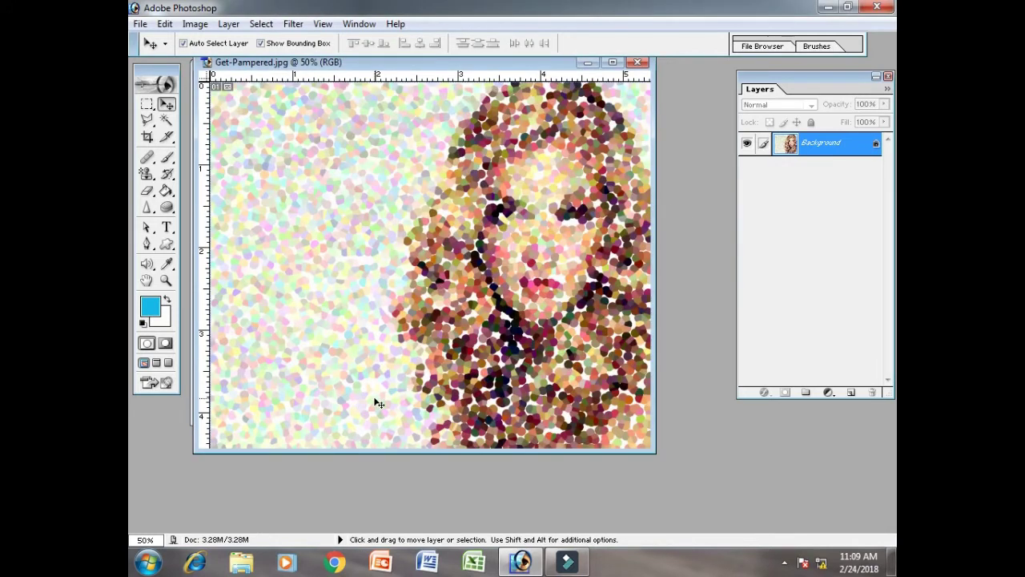
key("ctrl+z")
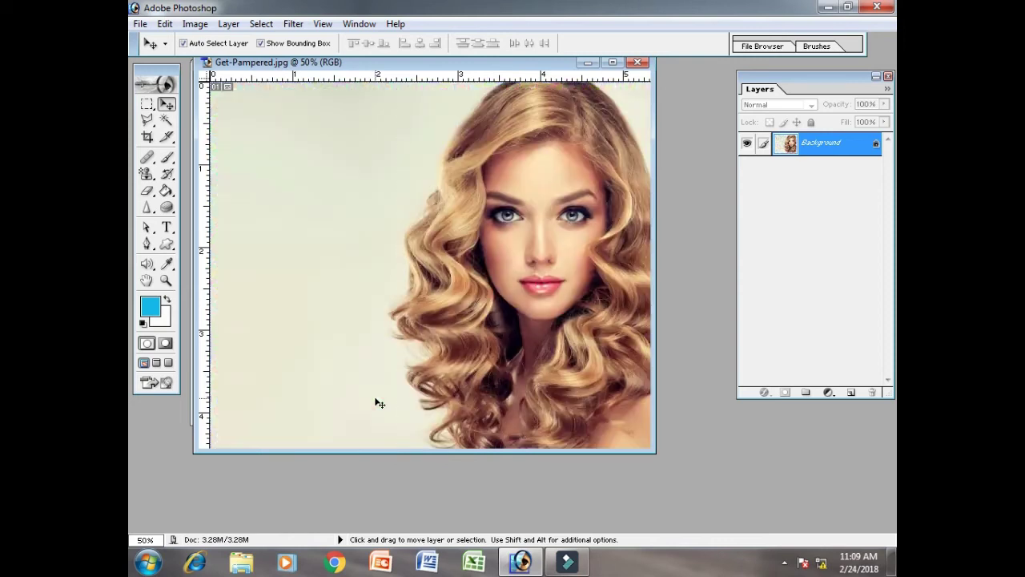
left_click(293, 24)
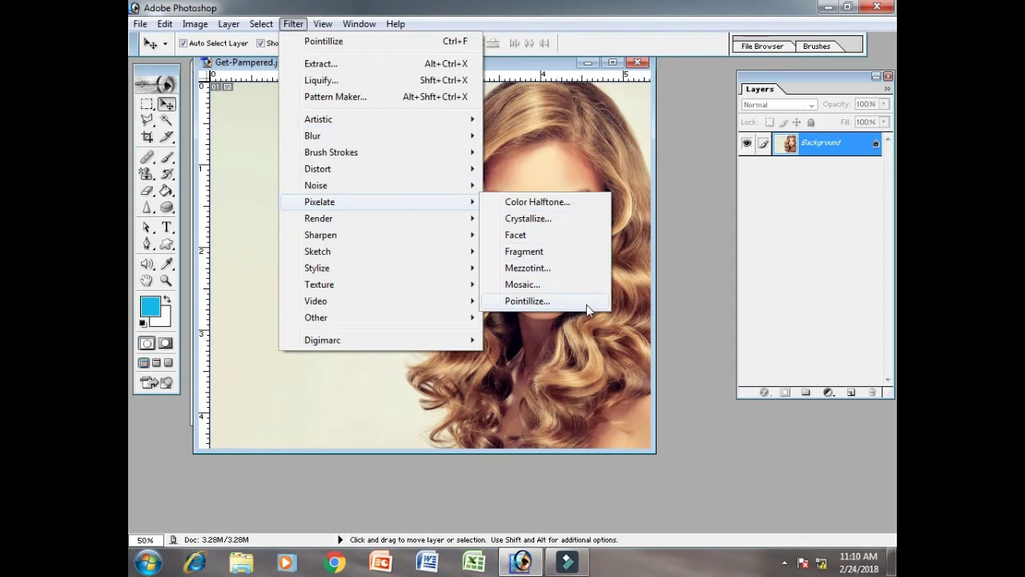
mouse_move(319, 218)
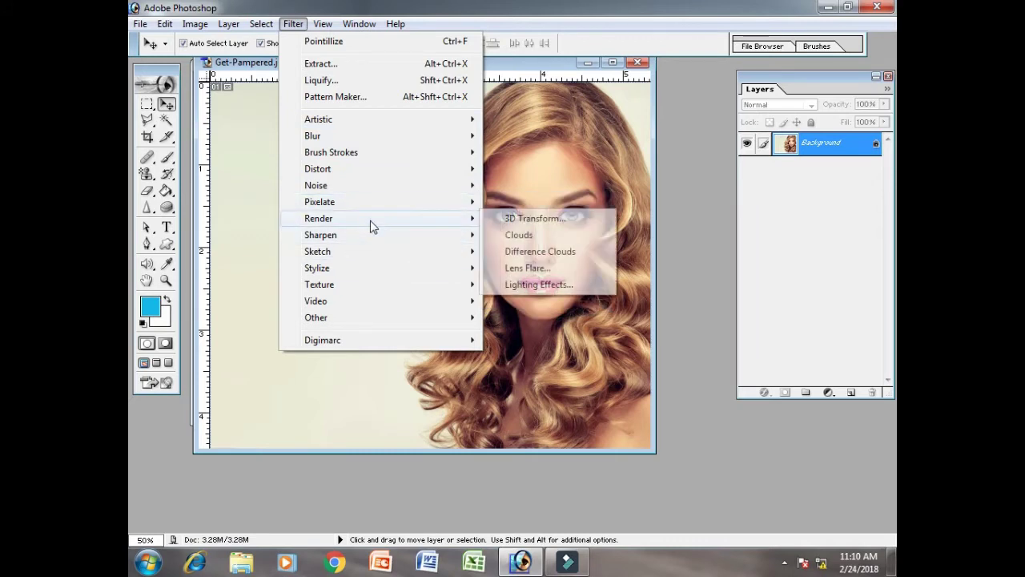
left_click(582, 221)
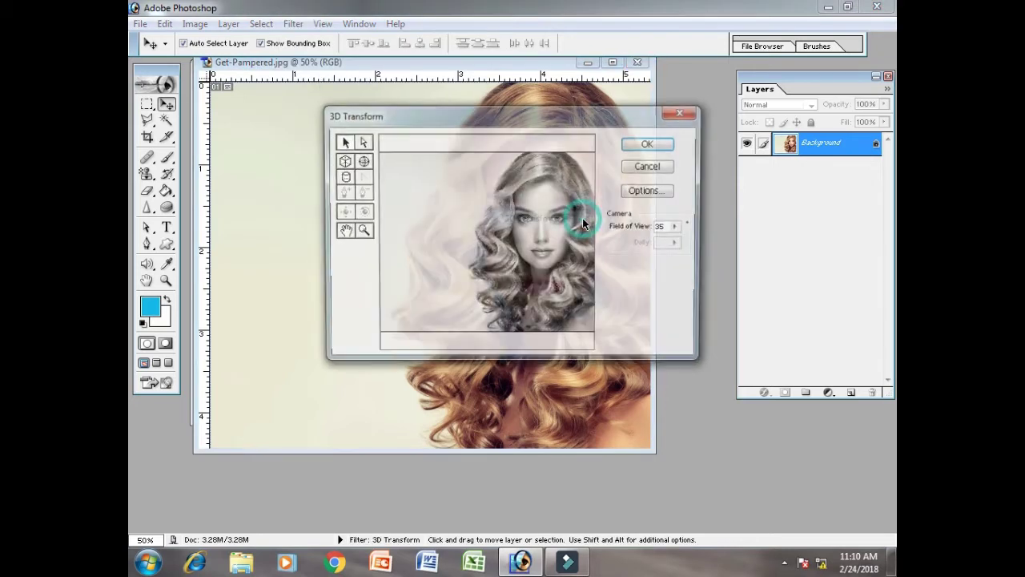
mouse_move(553, 118)
left_mouse_down()
mouse_move(542, 111)
mouse_move(664, 87)
mouse_move(510, 72)
left_mouse_up()
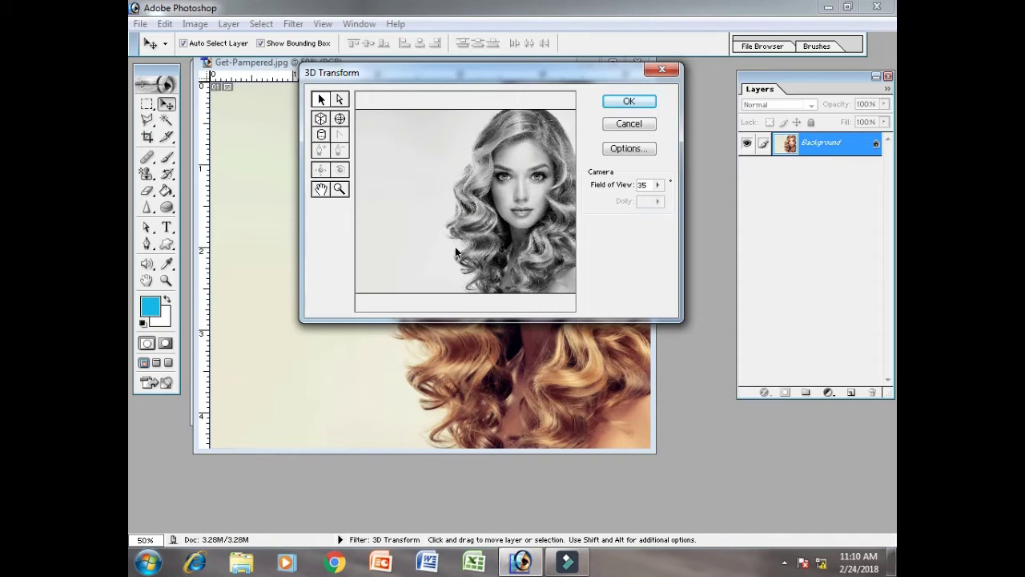
left_click(627, 123)
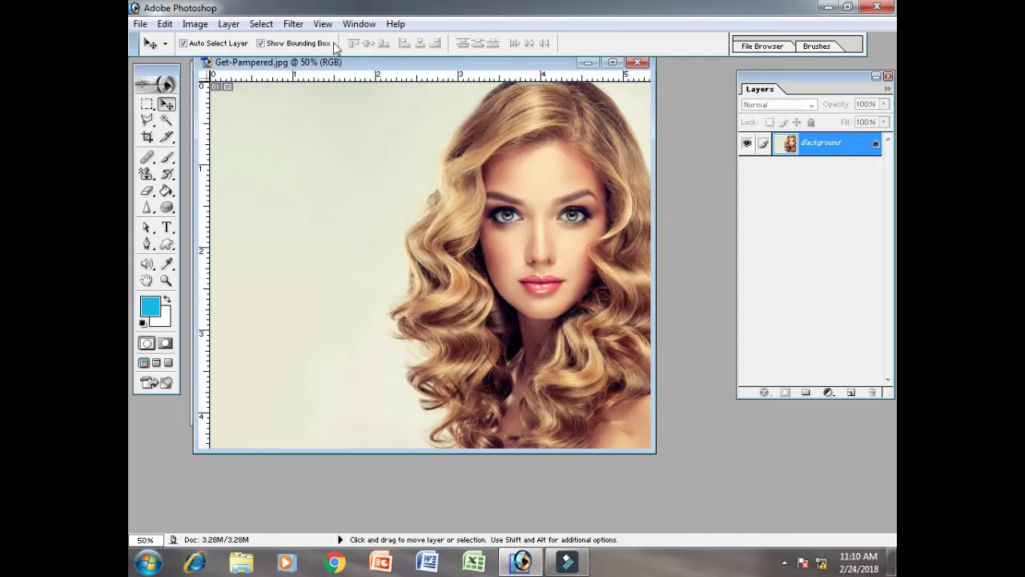
Render Clouds over the portrait, then set the background colour swatch to black
left_click(292, 23)
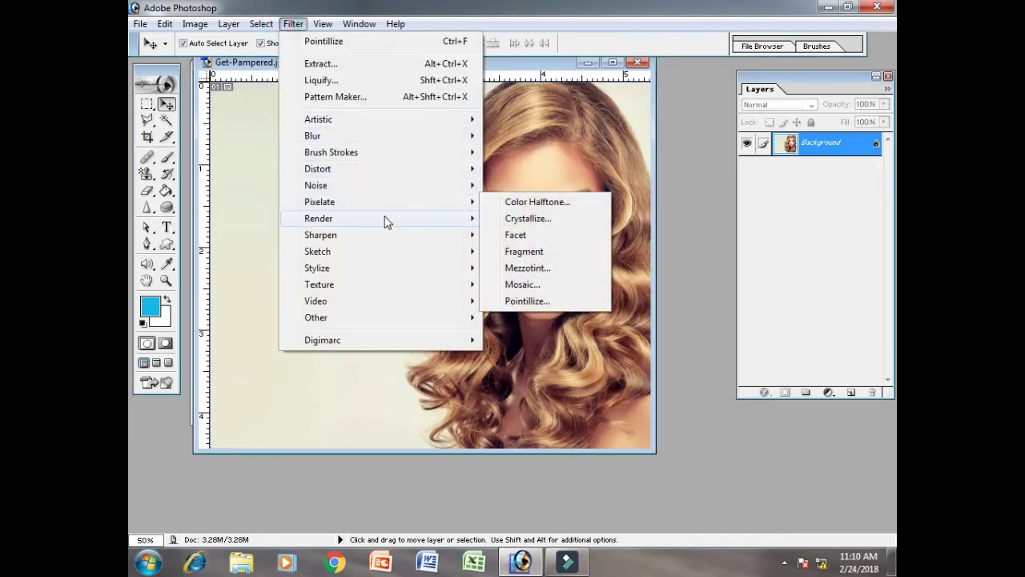
mouse_move(319, 218)
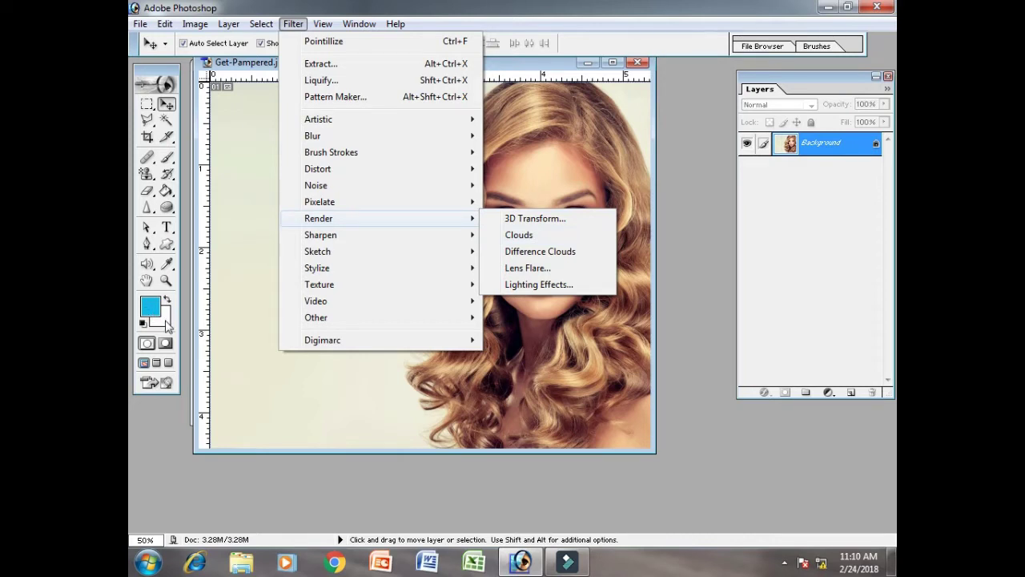
left_click(519, 235)
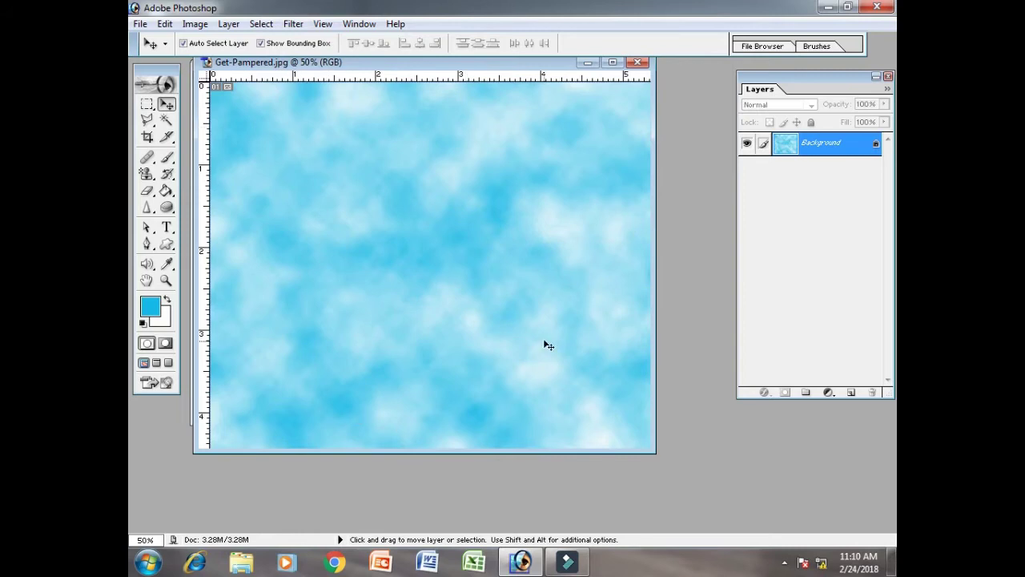
left_click(160, 315)
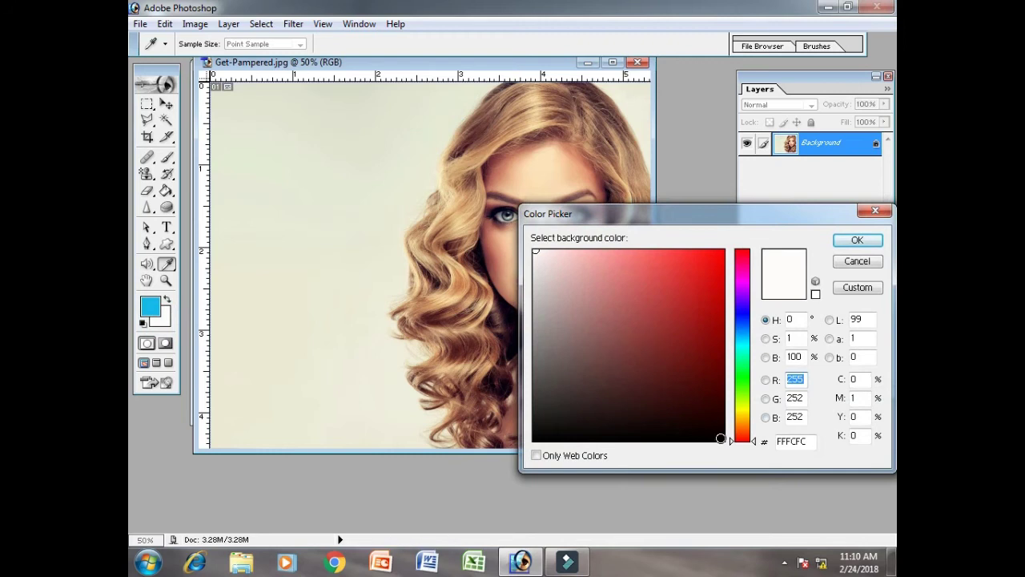
left_click(720, 441)
left_click(856, 241)
key("v")
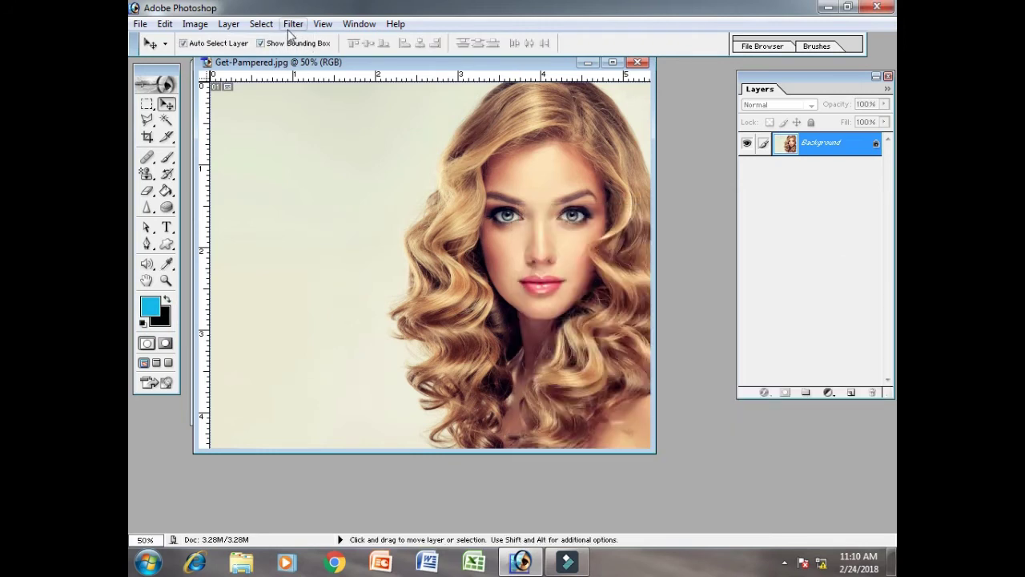
left_click(291, 24)
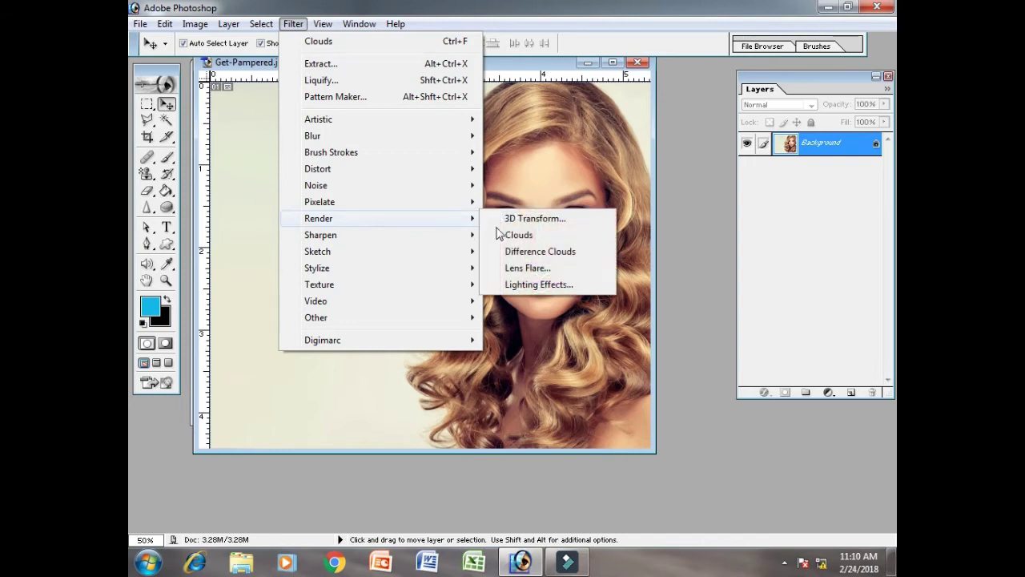
left_click(561, 237)
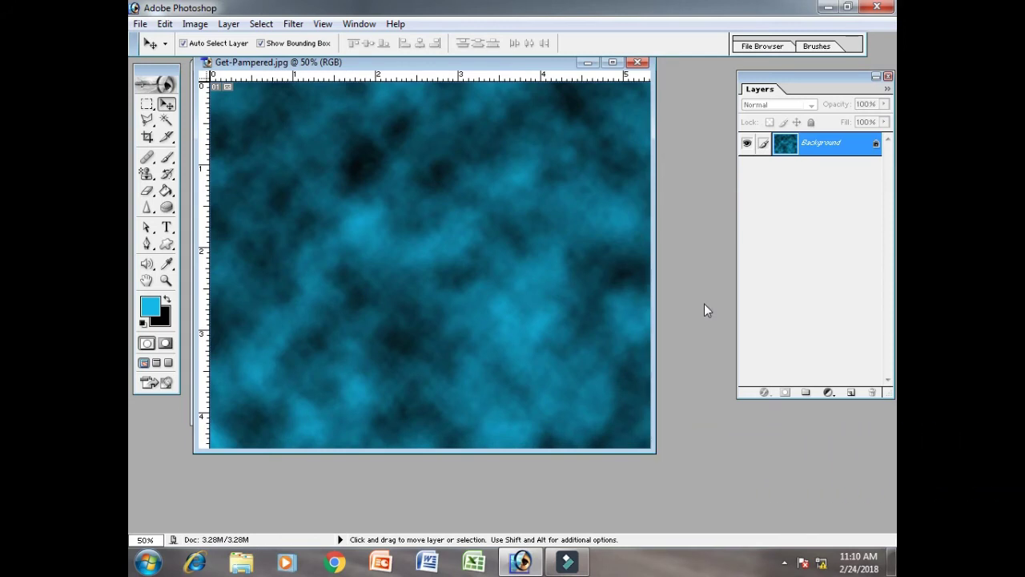
key("ctrl+z")
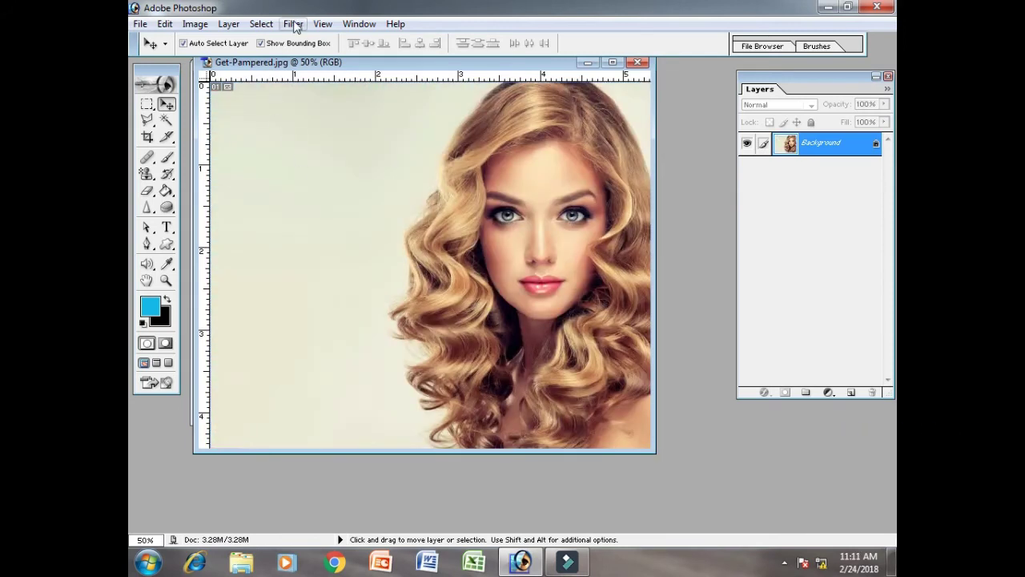
left_click(293, 24)
mouse_move(319, 218)
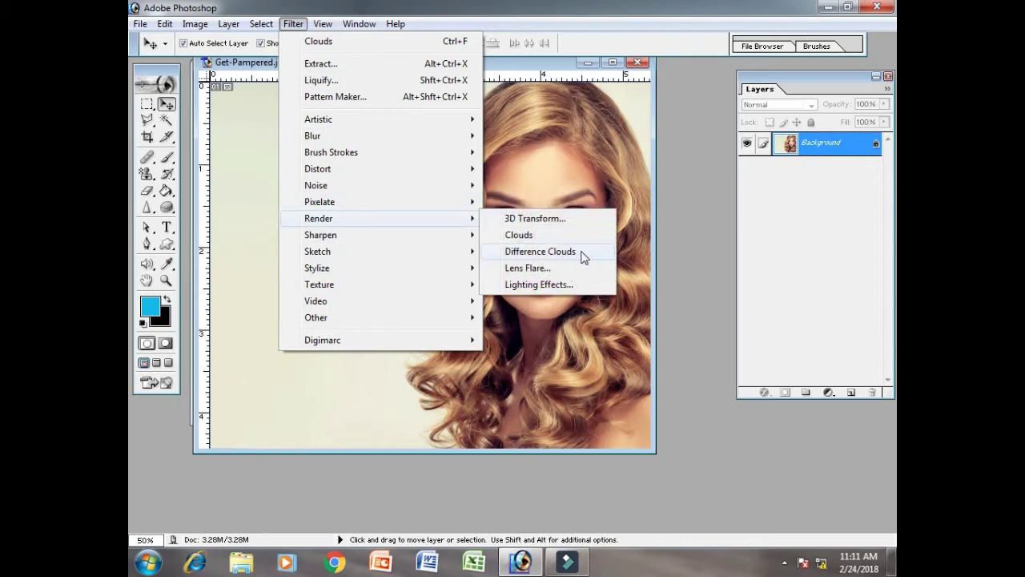
left_click(593, 257)
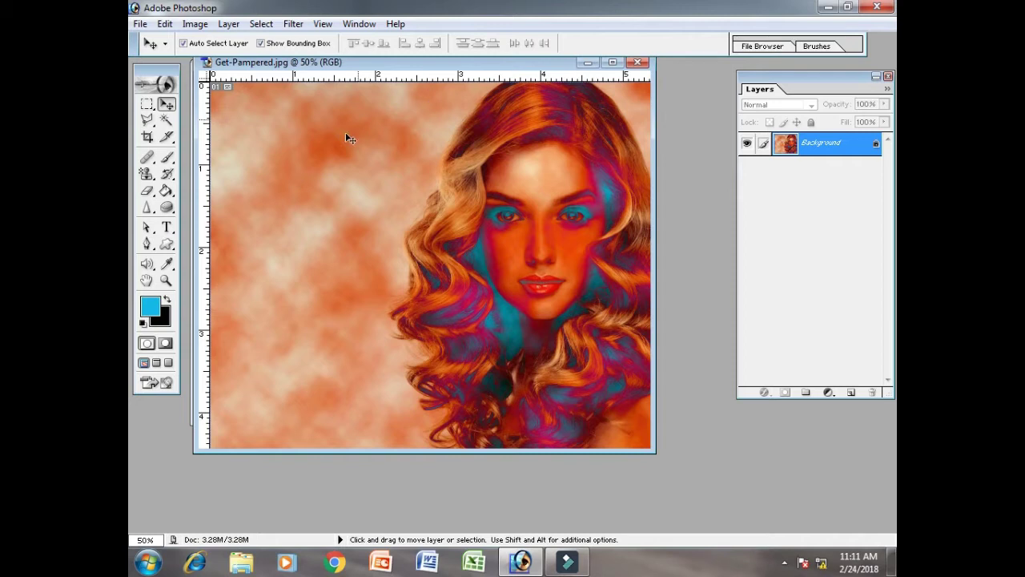
key("ctrl+z")
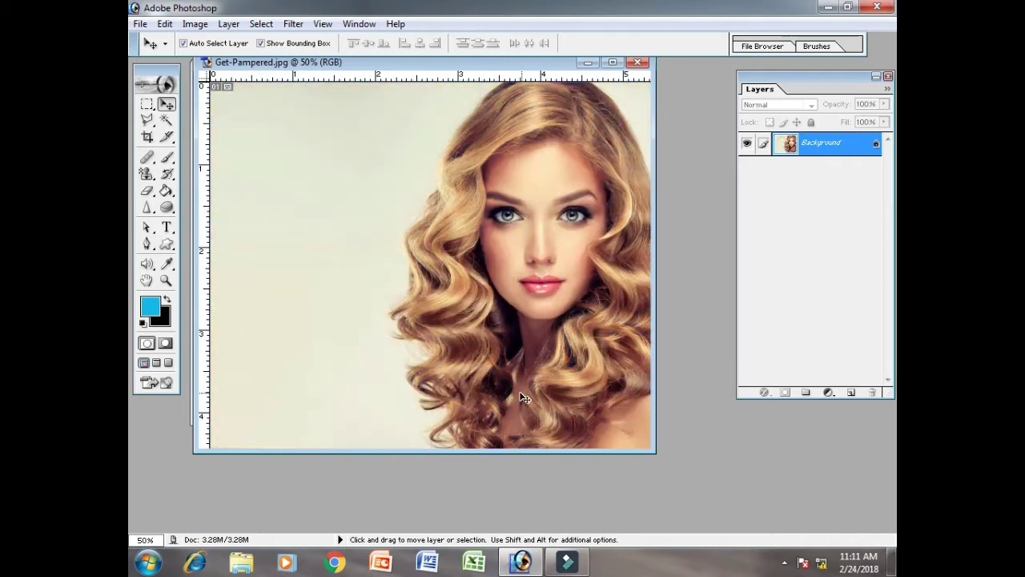
Apply a 105mm Prime lens flare at 113% brightness near her head, then undo it
left_click(293, 24)
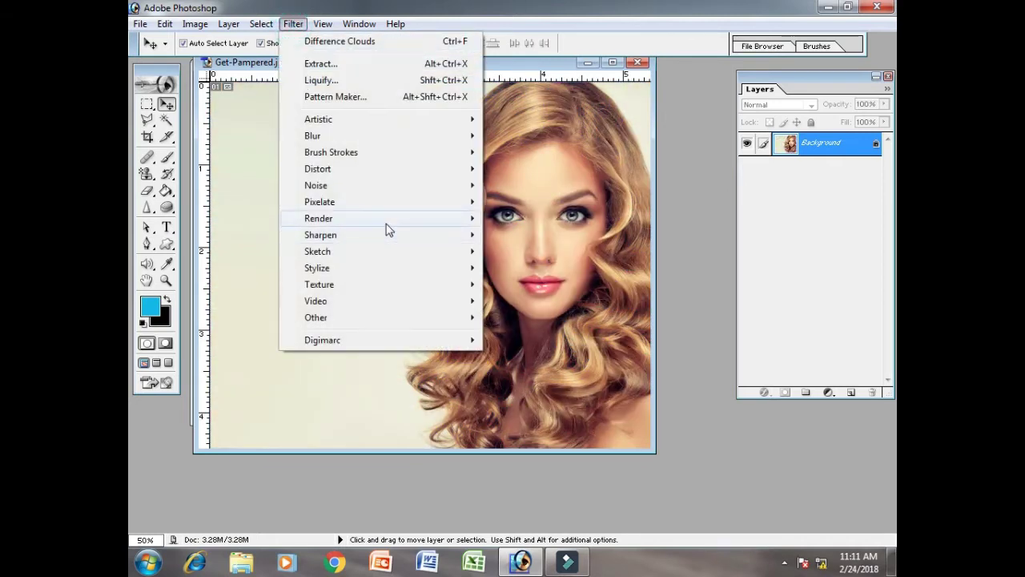
mouse_move(319, 218)
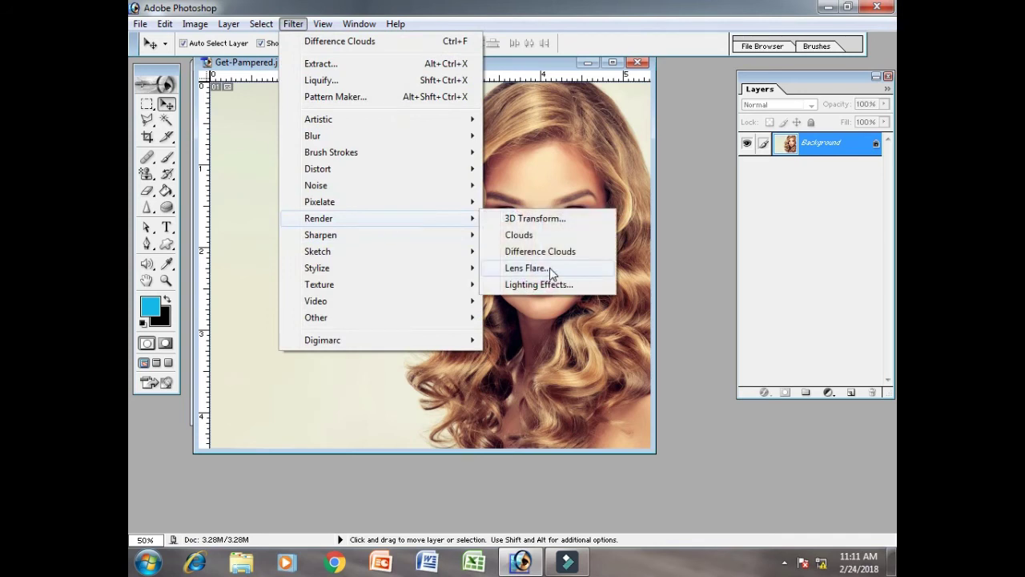
left_click(584, 271)
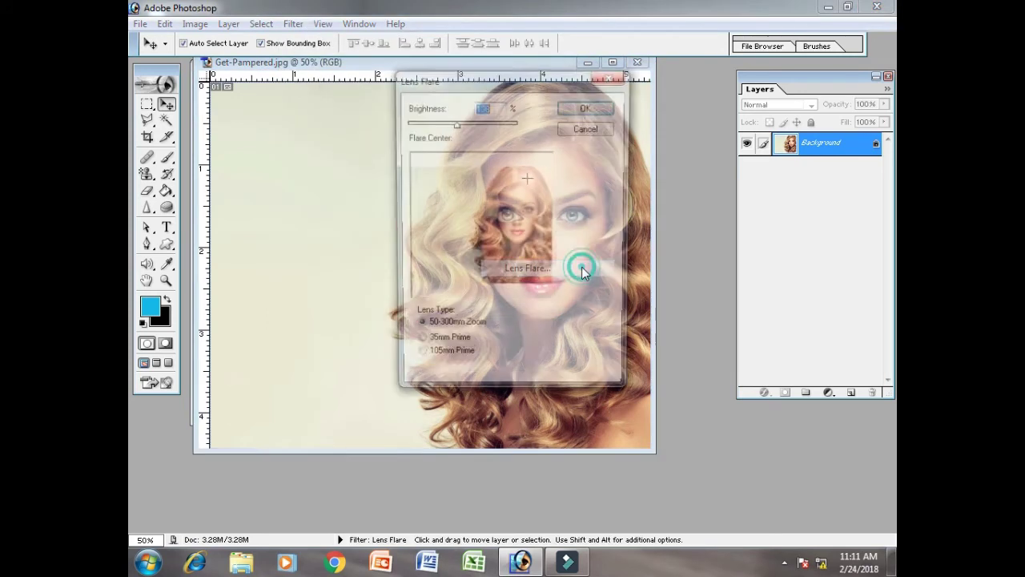
left_click_drag(478, 81, 472, 82)
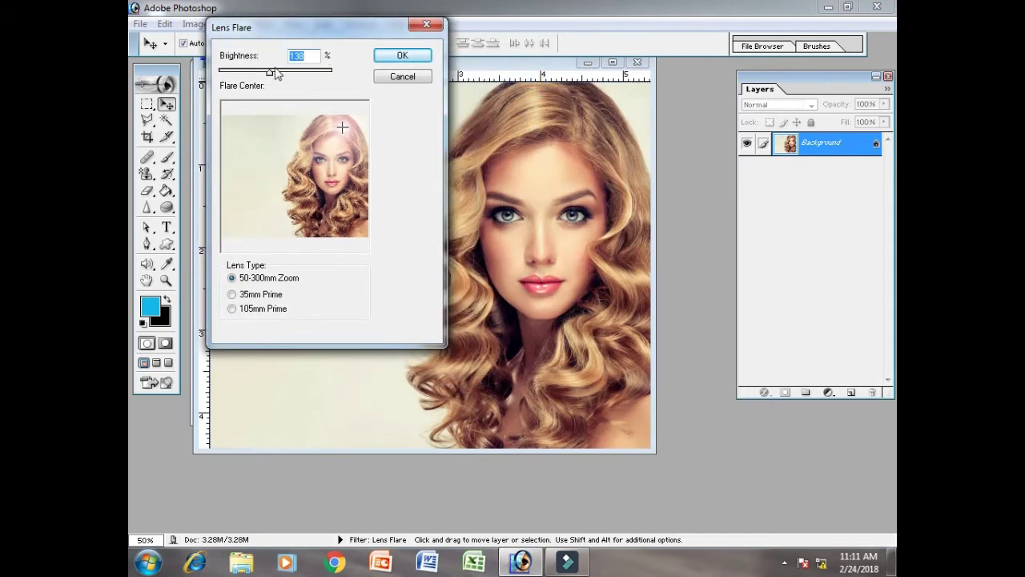
left_click_drag(275, 73, 263, 72)
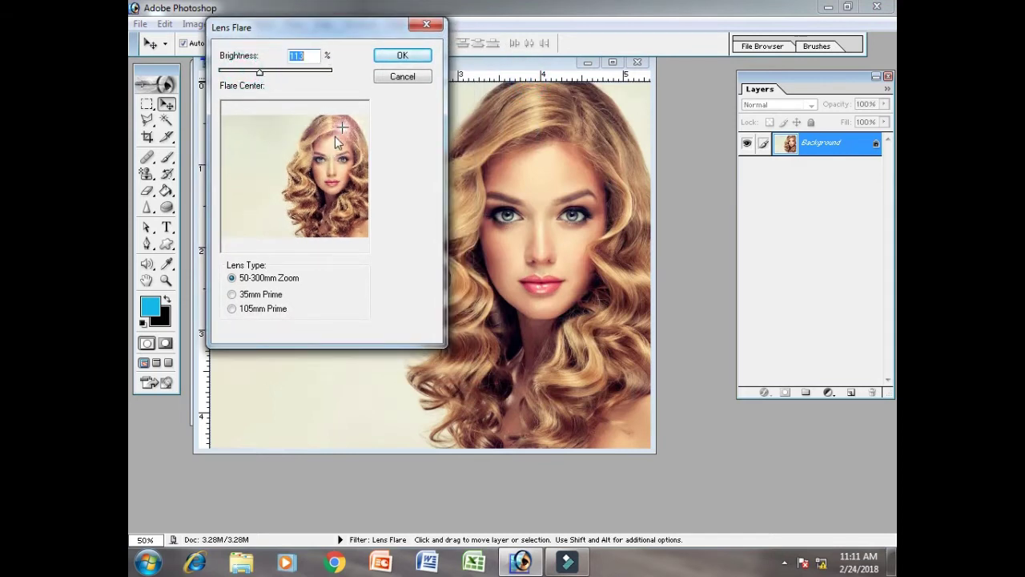
left_click(289, 124)
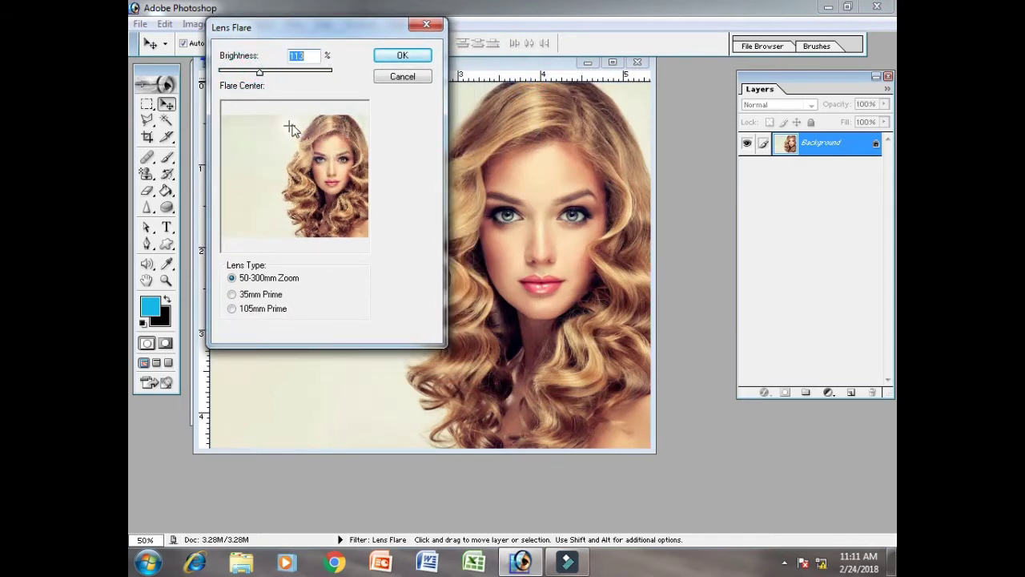
left_click(298, 141)
left_click(232, 294)
left_click(231, 309)
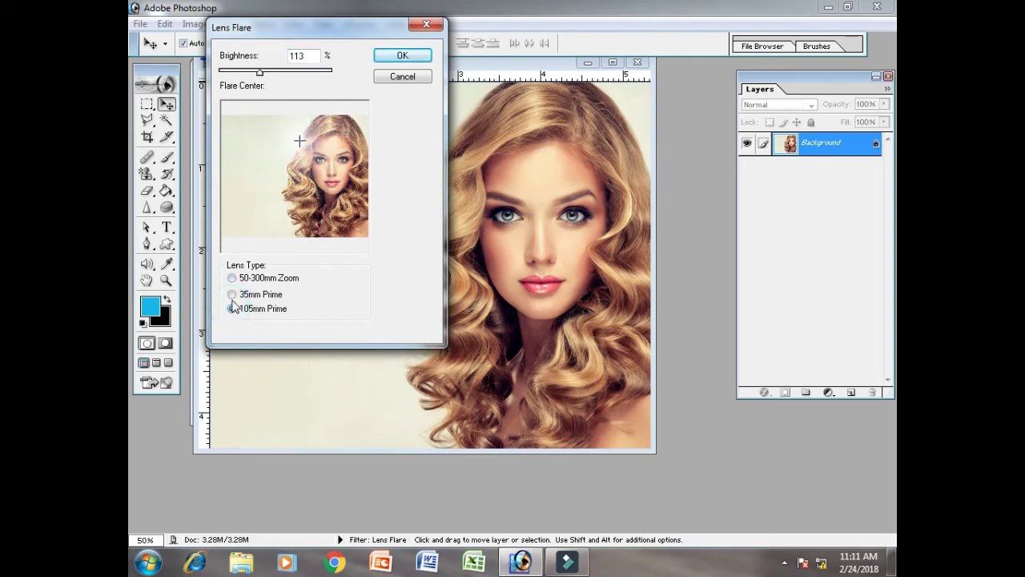
left_click(402, 55)
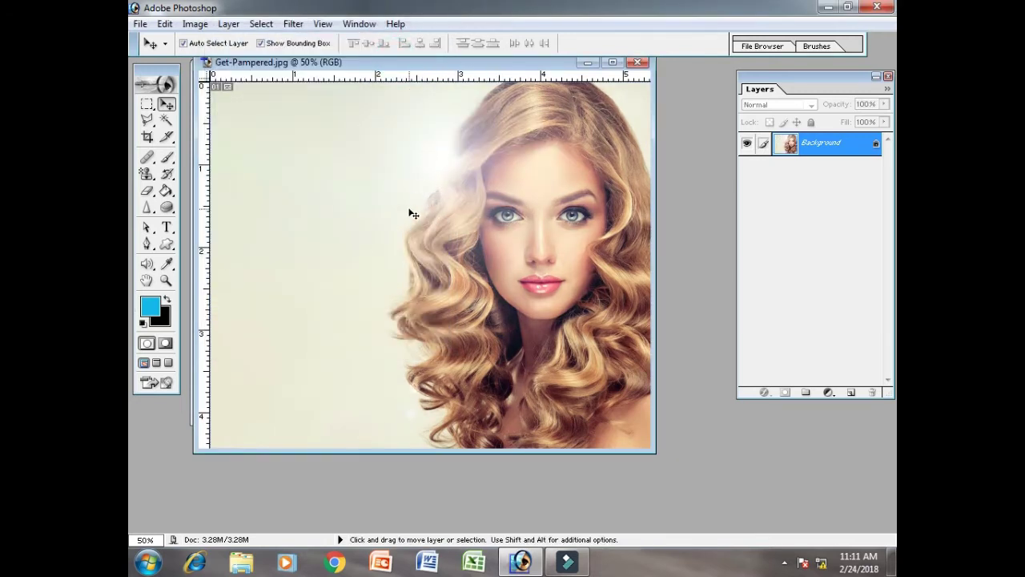
key("ctrl+z")
Reapply the lens flare centred on the top of the hair, then undo it
left_click(293, 23)
mouse_move(318, 218)
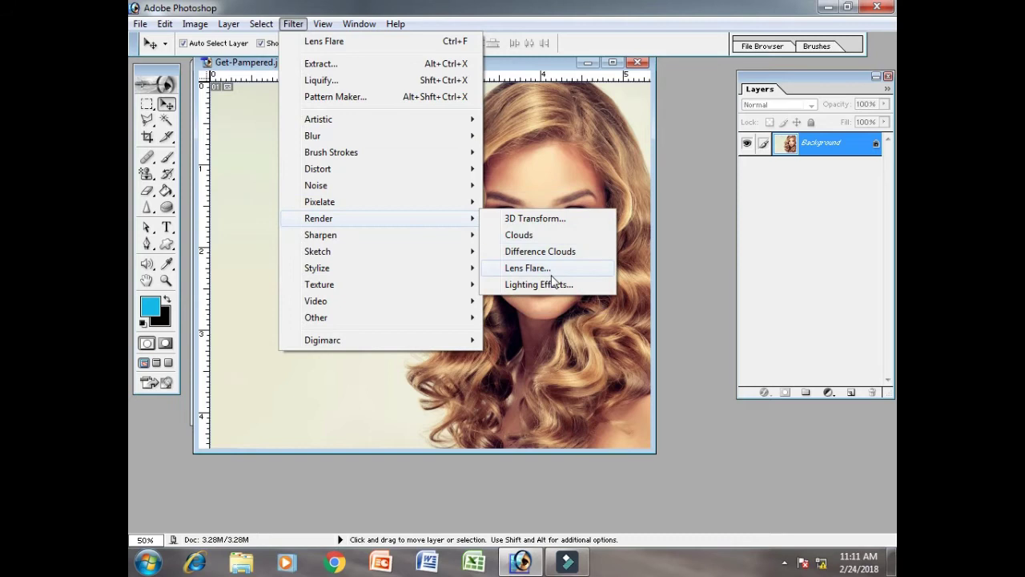
left_click(549, 271)
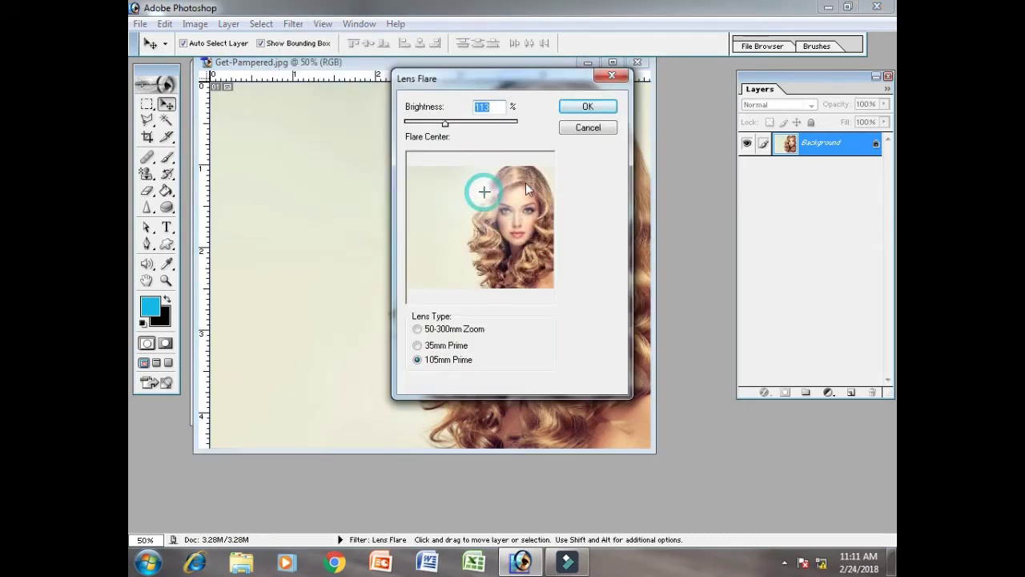
left_click(525, 184)
left_click(587, 109)
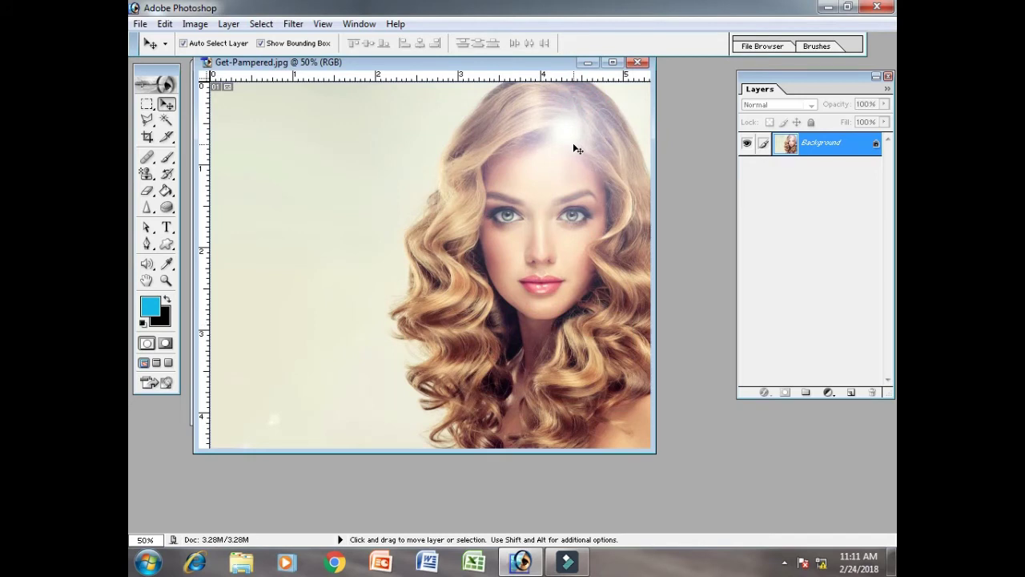
key("ctrl+z")
Open Lighting Effects and reshape the spotlight ellipse, shifting it down and left
left_click(293, 23)
mouse_move(319, 218)
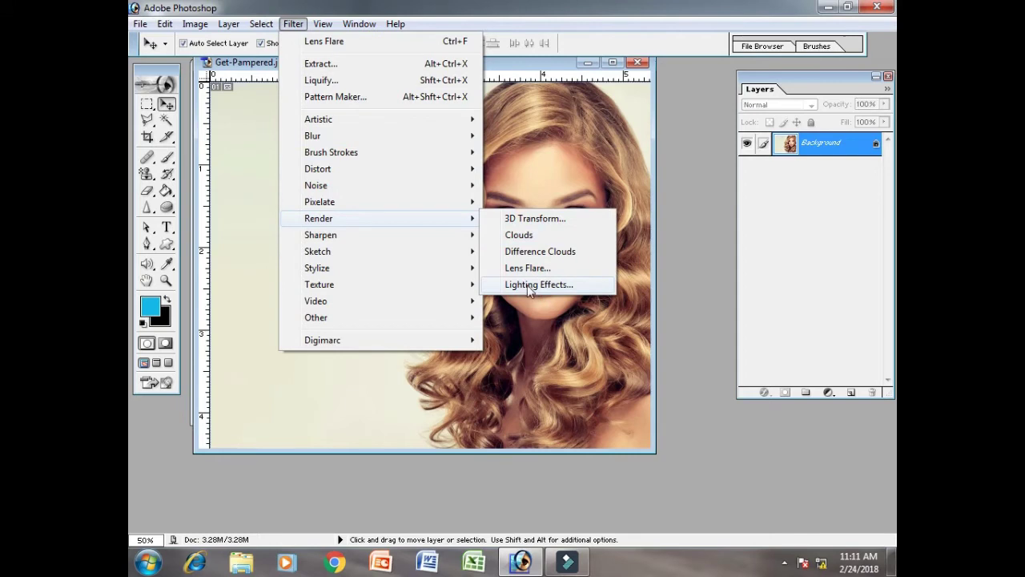
left_click(584, 292)
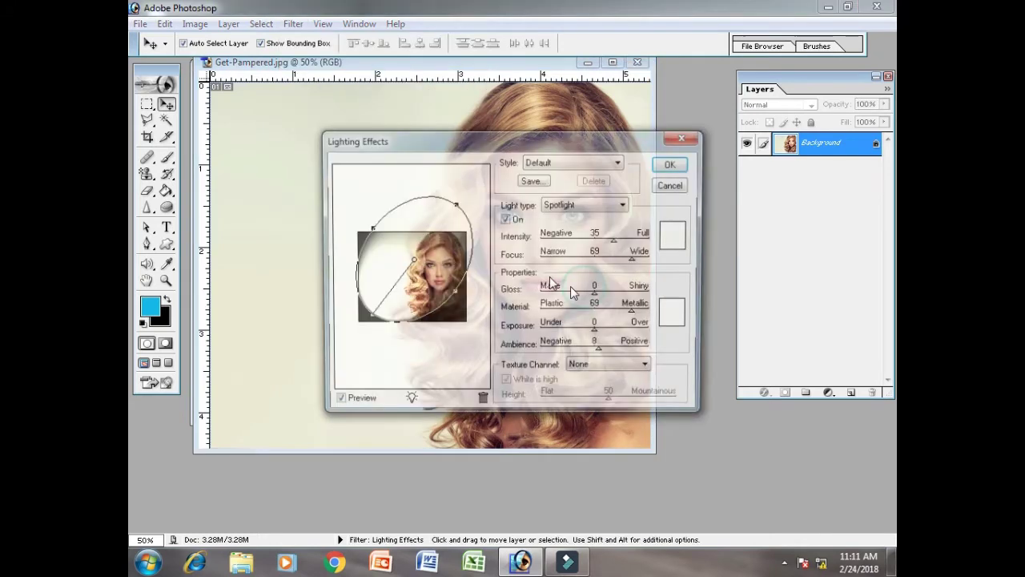
left_click_drag(542, 149, 441, 61)
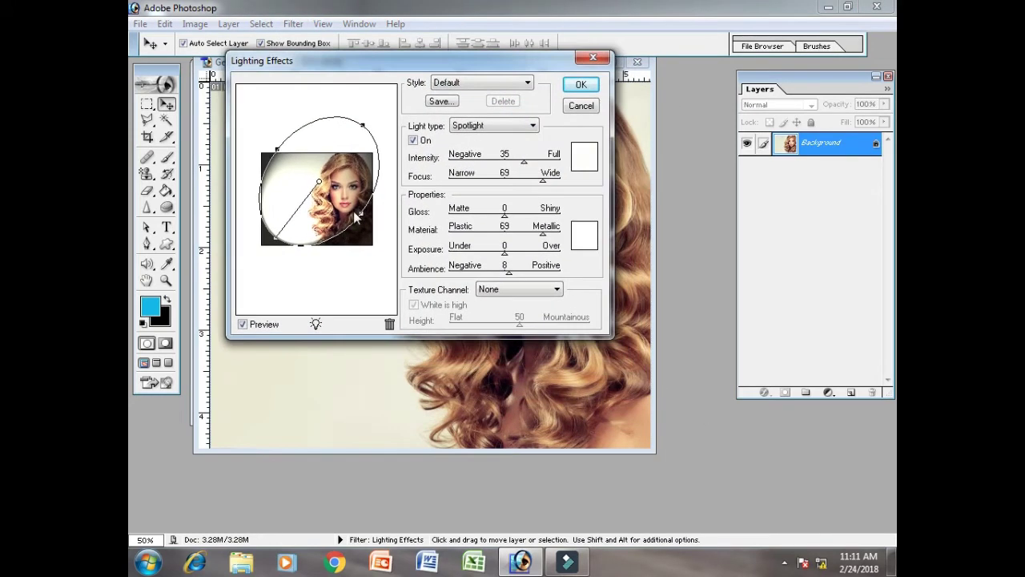
left_click_drag(359, 212, 365, 216)
left_click(315, 179)
left_click_drag(316, 181, 310, 200)
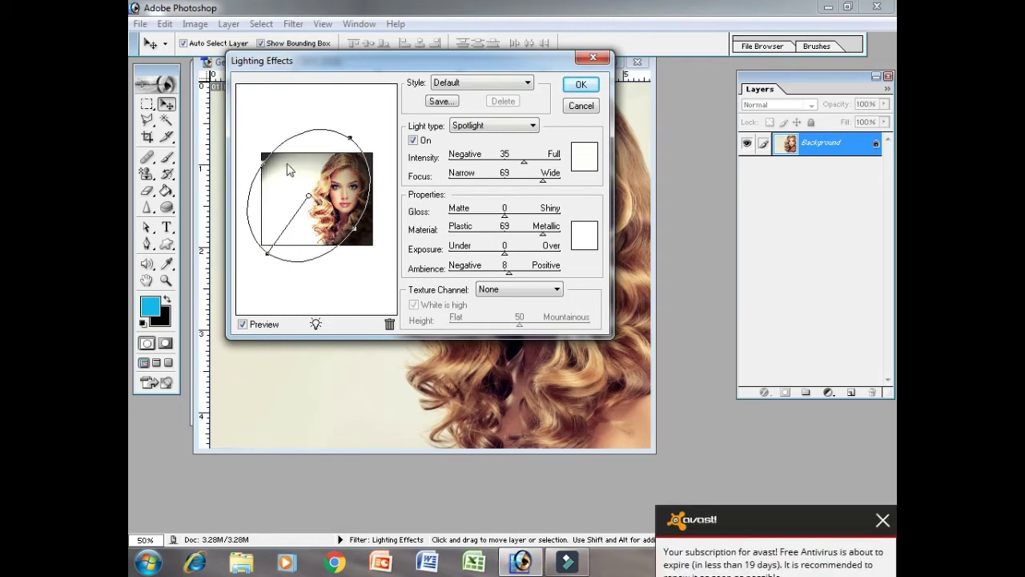
Widen, rotate and centre the spotlight on the face, apply it, then undo
left_click(264, 164)
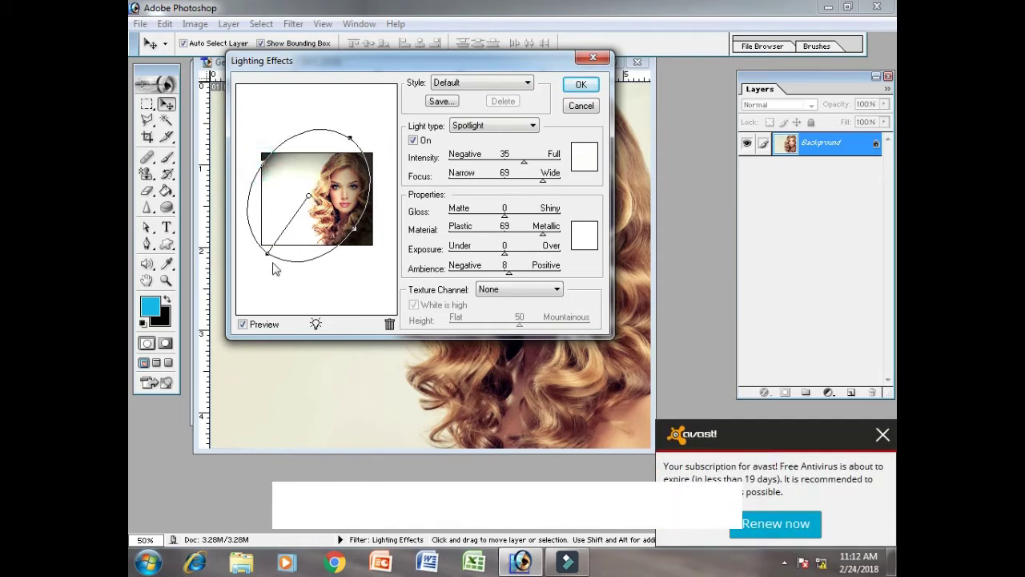
left_click_drag(266, 257, 247, 247)
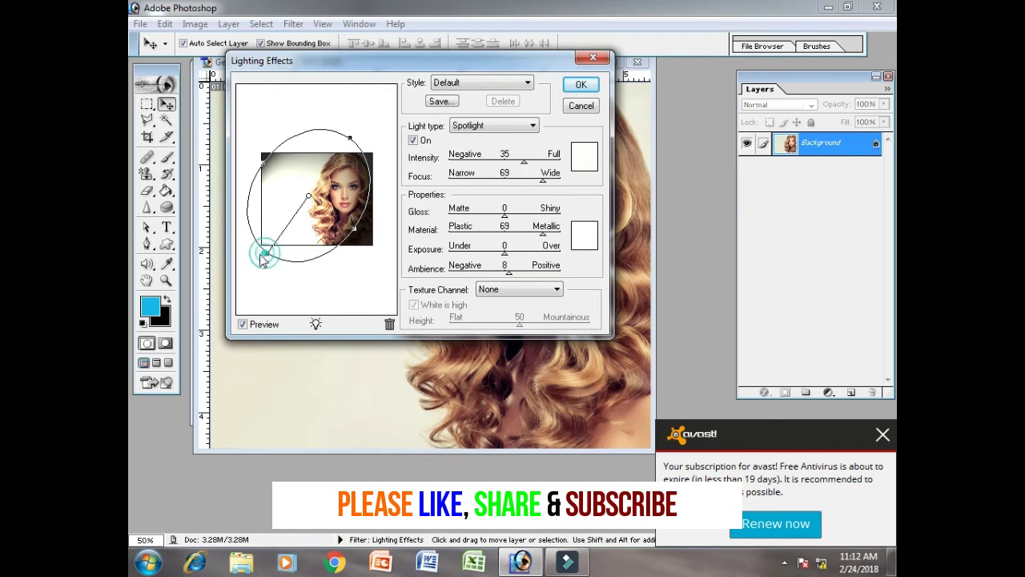
left_click(309, 196)
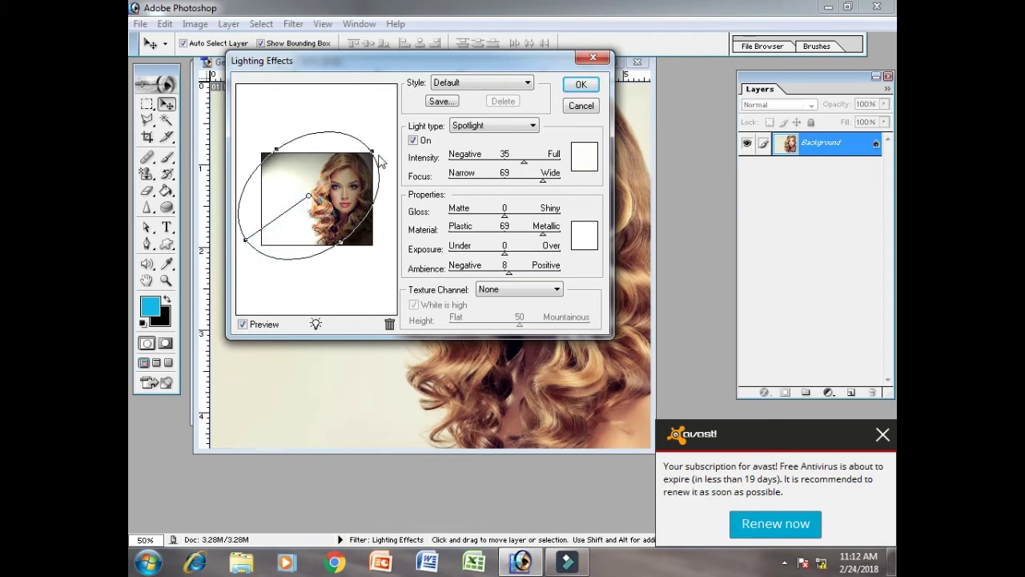
left_click_drag(374, 155, 369, 166)
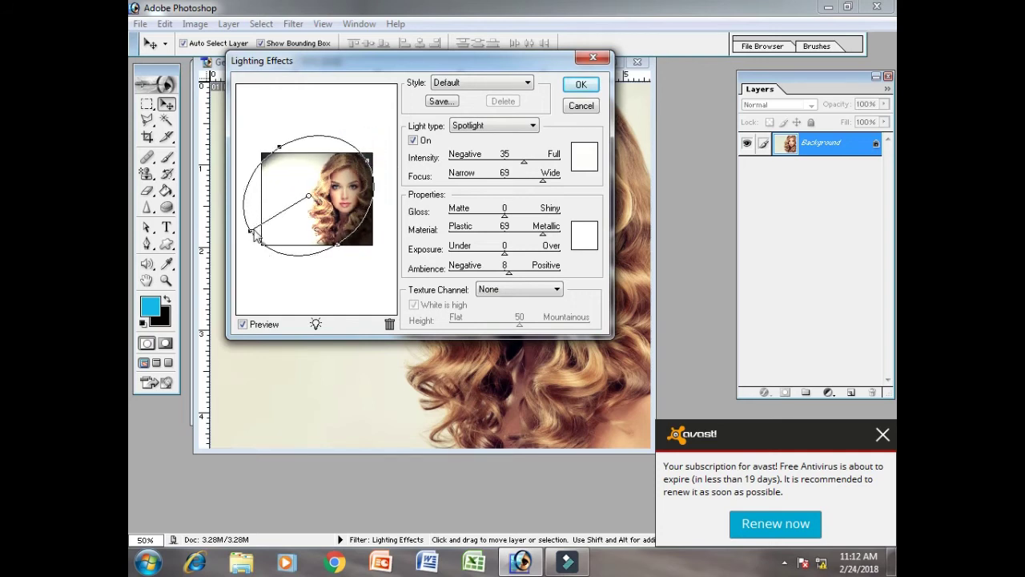
left_click_drag(310, 198, 342, 202)
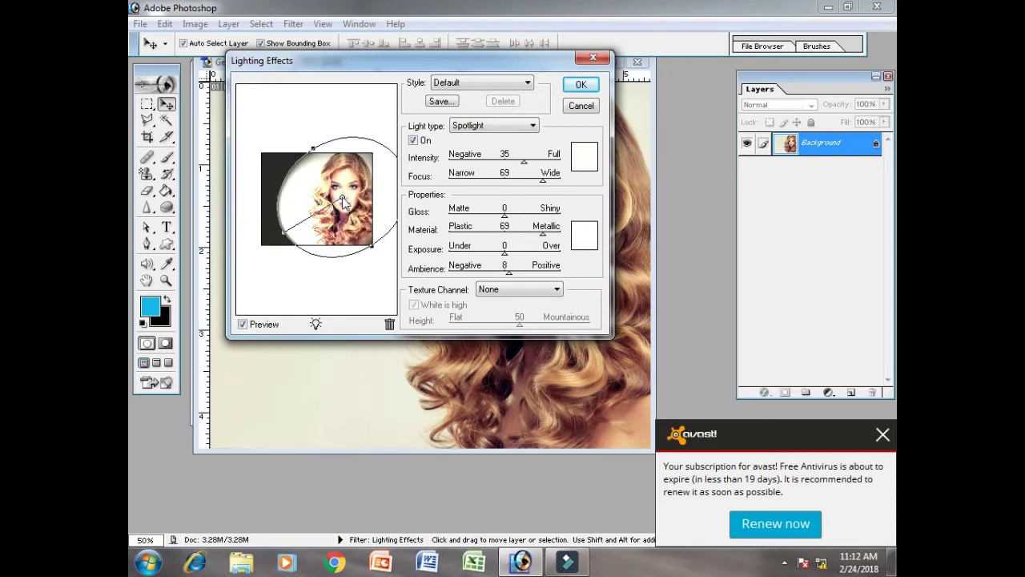
left_click(583, 84)
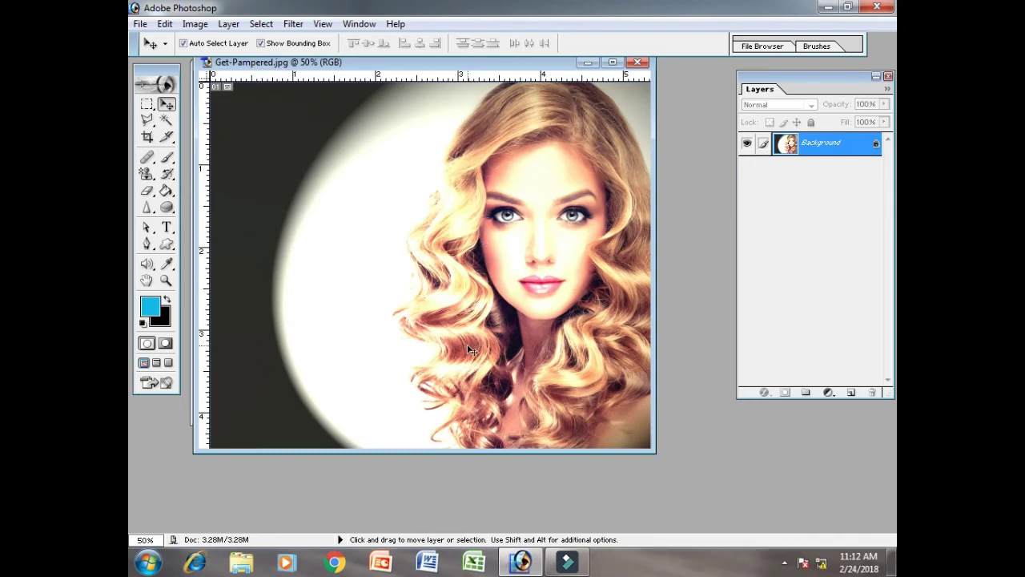
key("ctrl+z")
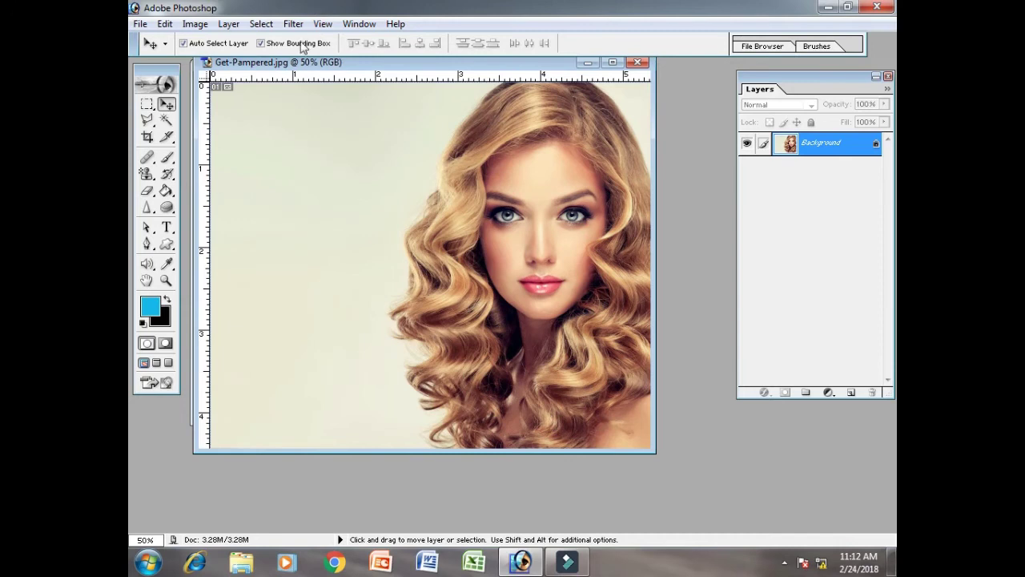
Apply Lighting Effects with an elongated left spotlight at intensity 52 and focus 71
left_click(293, 23)
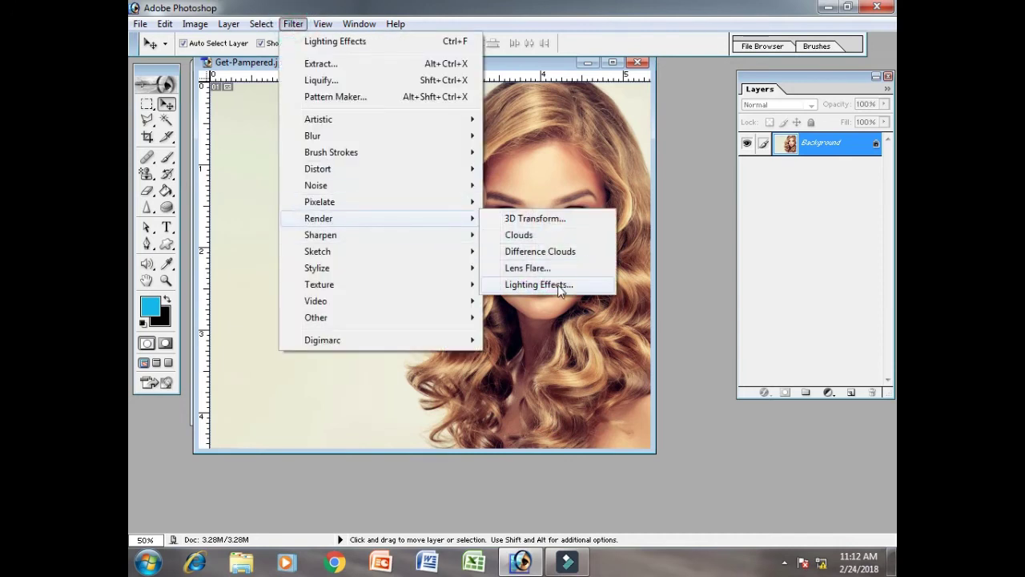
left_click(559, 286)
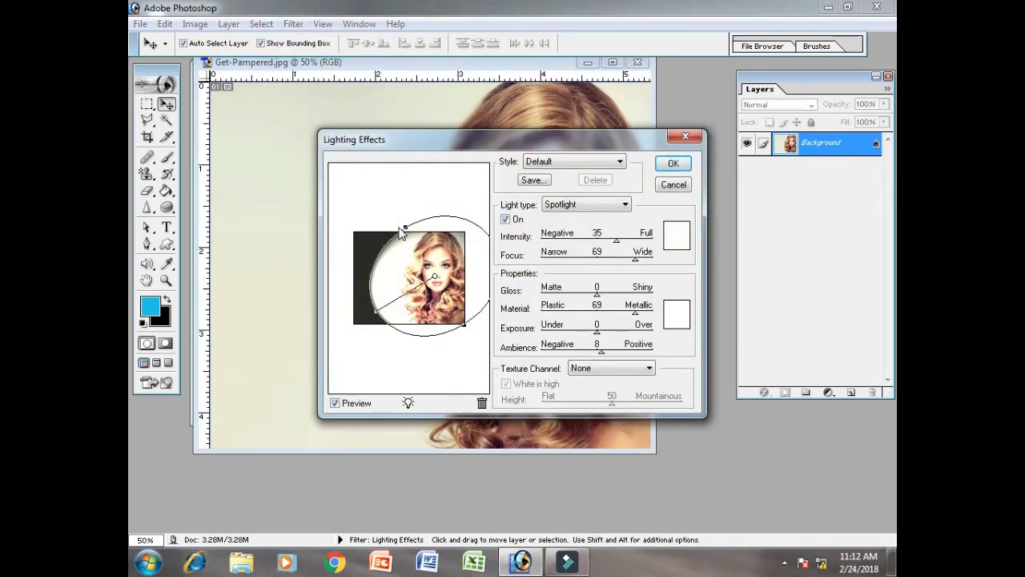
mouse_move(402, 228)
left_mouse_down()
mouse_move(380, 215)
mouse_move(421, 241)
left_mouse_up()
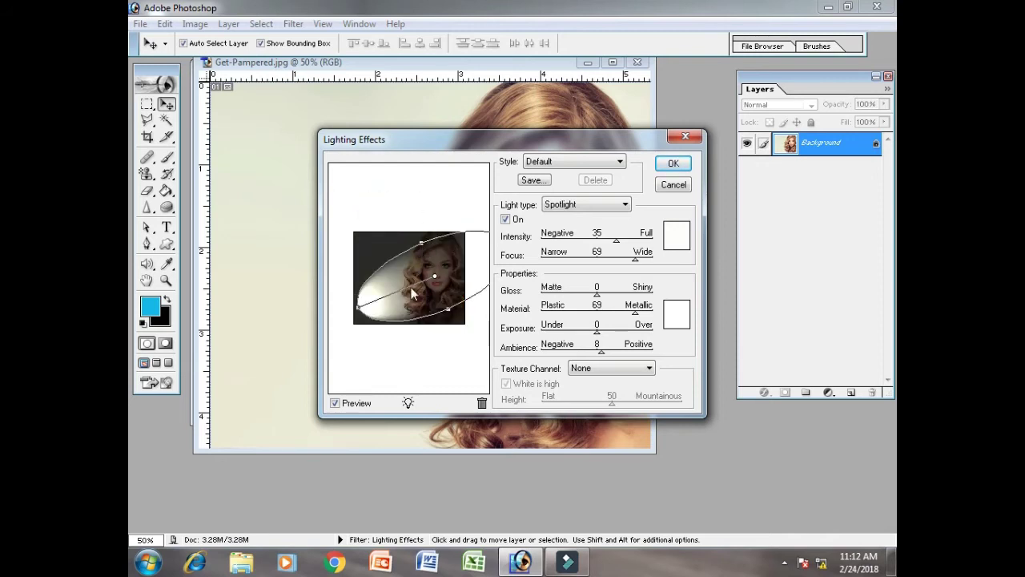
mouse_move(427, 276)
left_mouse_down()
mouse_move(414, 278)
mouse_move(426, 275)
left_mouse_up()
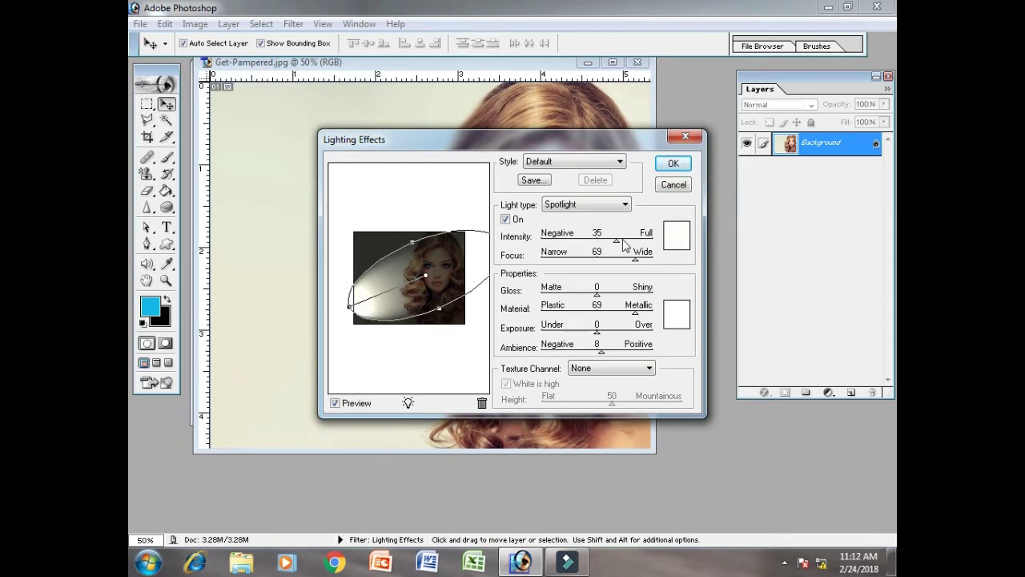
mouse_move(607, 243)
left_mouse_down()
mouse_move(584, 241)
mouse_move(625, 243)
left_mouse_up()
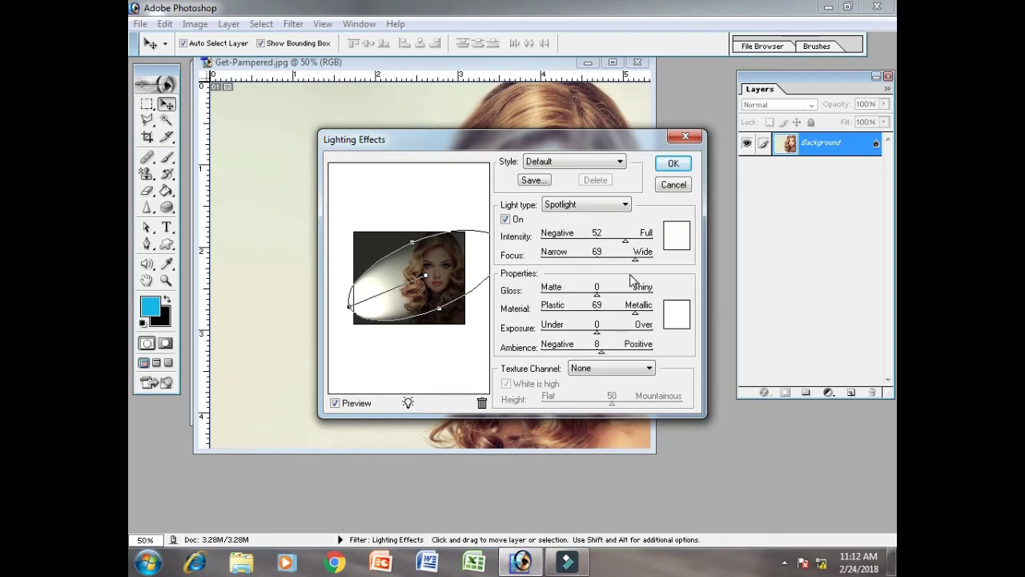
left_click_drag(634, 262, 630, 259)
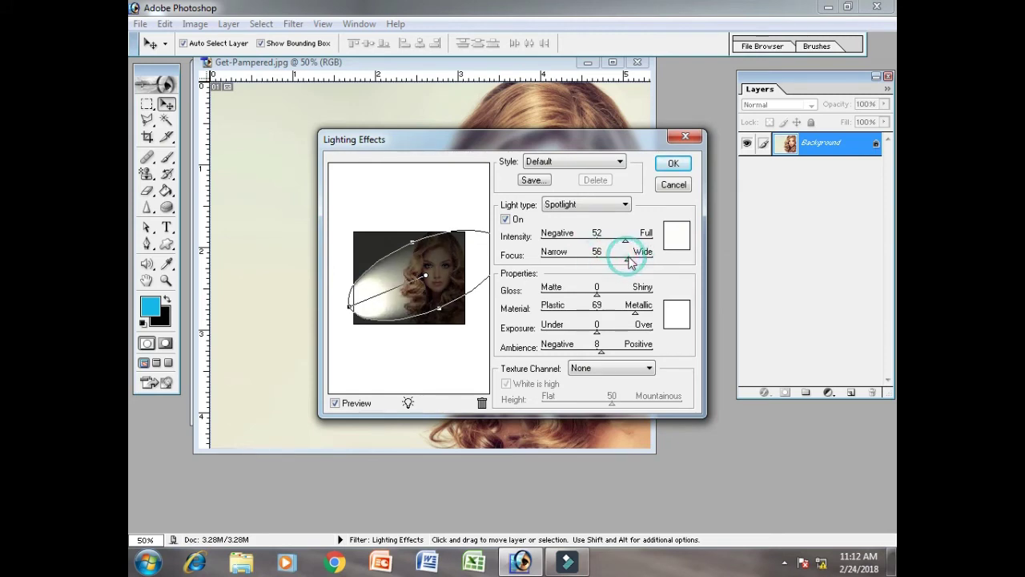
left_click_drag(629, 262, 636, 260)
left_click_drag(350, 311, 364, 305)
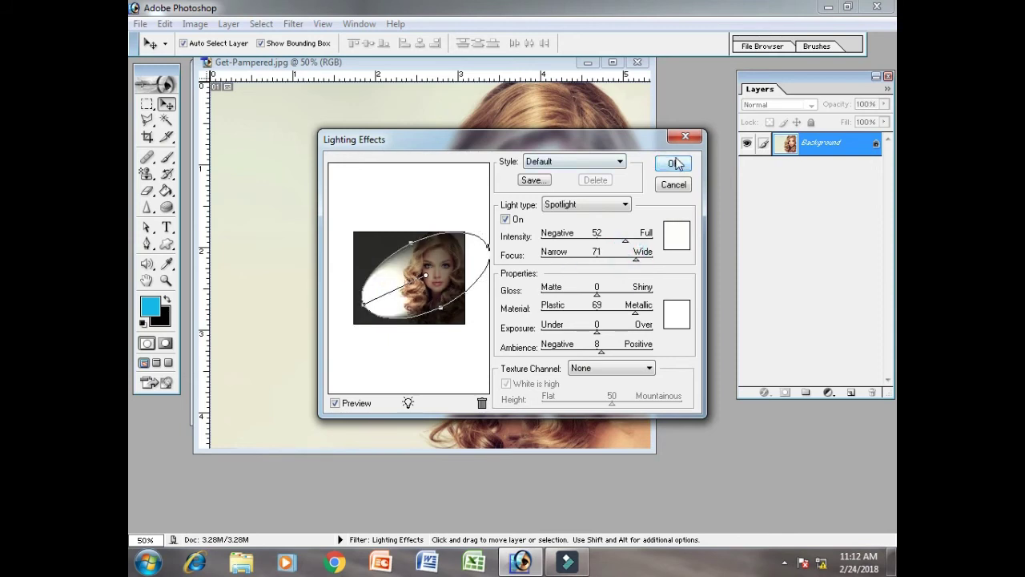
left_click(675, 163)
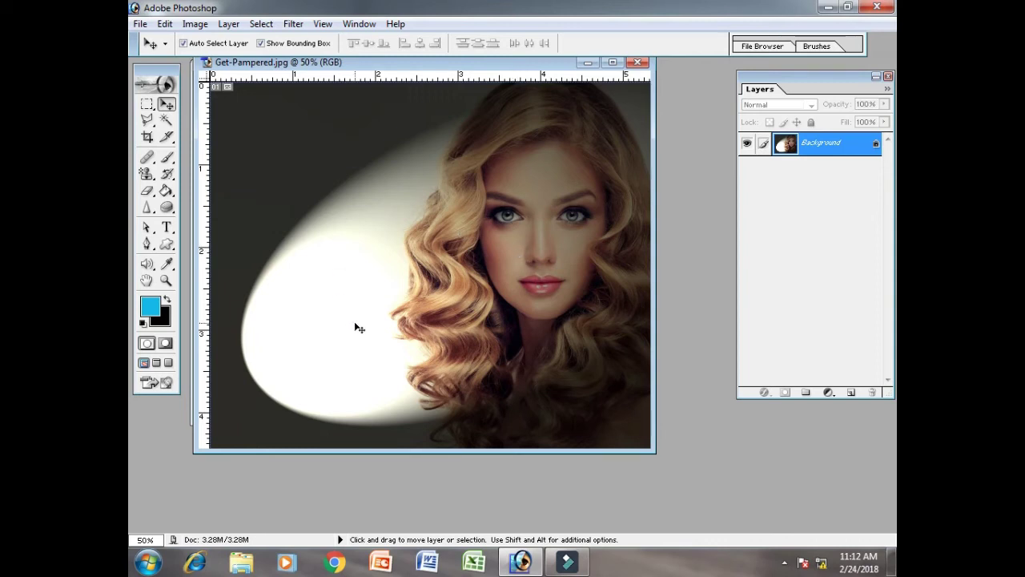
Undo the Lighting Effects spotlight and reopen the Filter menu
key("ctrl+z")
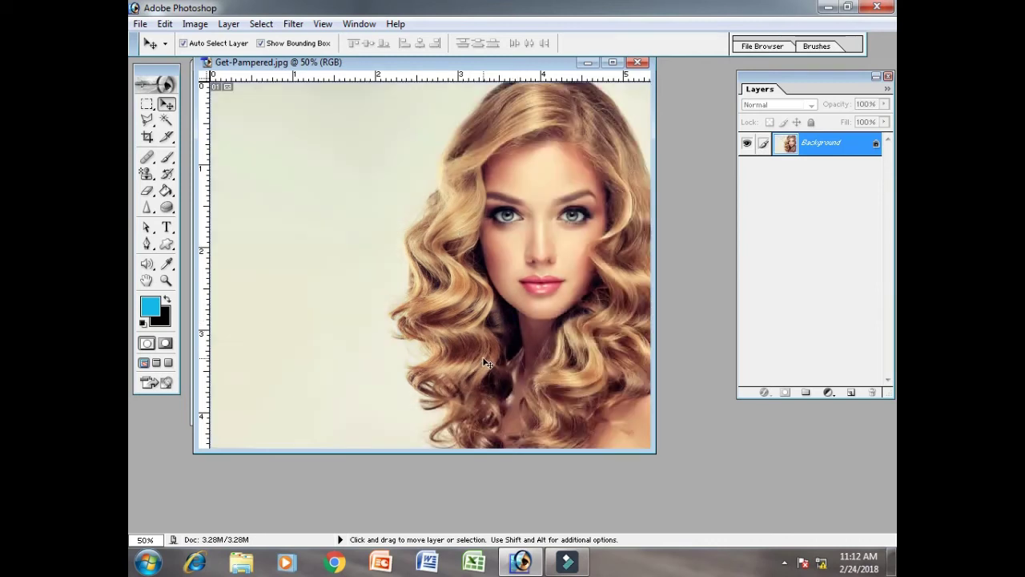
left_click(261, 24)
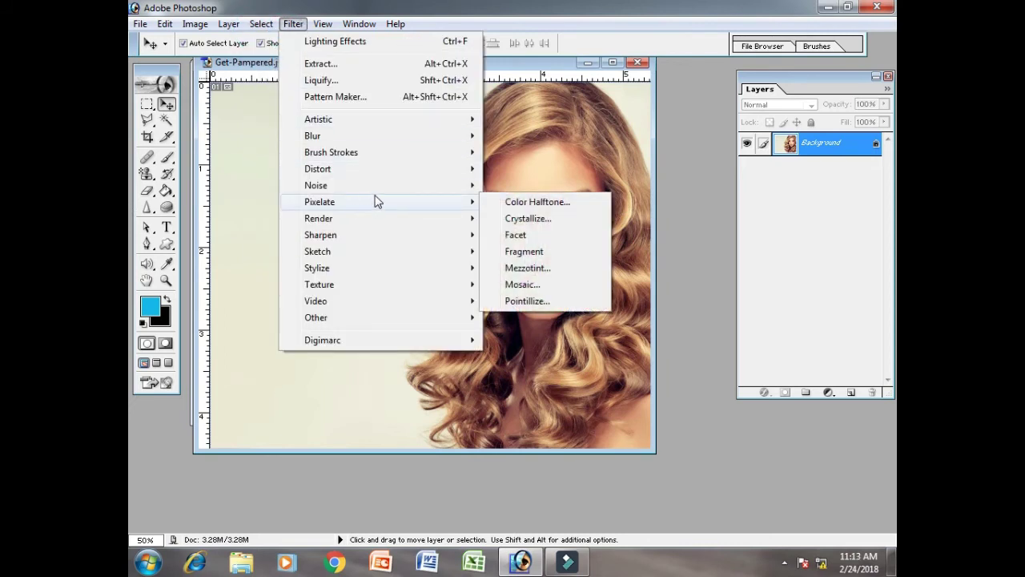
mouse_move(377, 218)
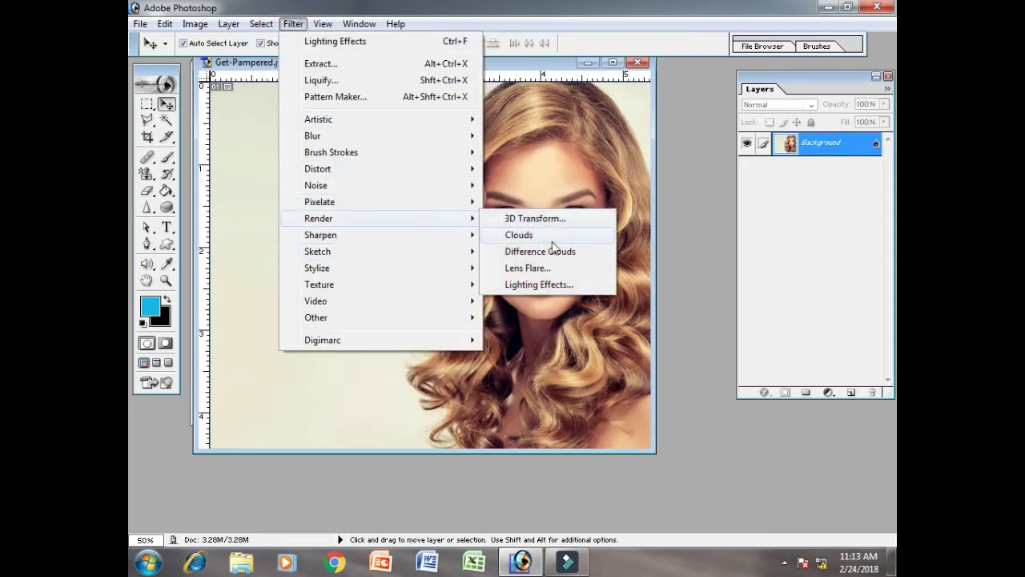
Try an upper-left spotlight with gloss 10 and ambience -22 on the blonde portrait, then undo it
left_click(565, 286)
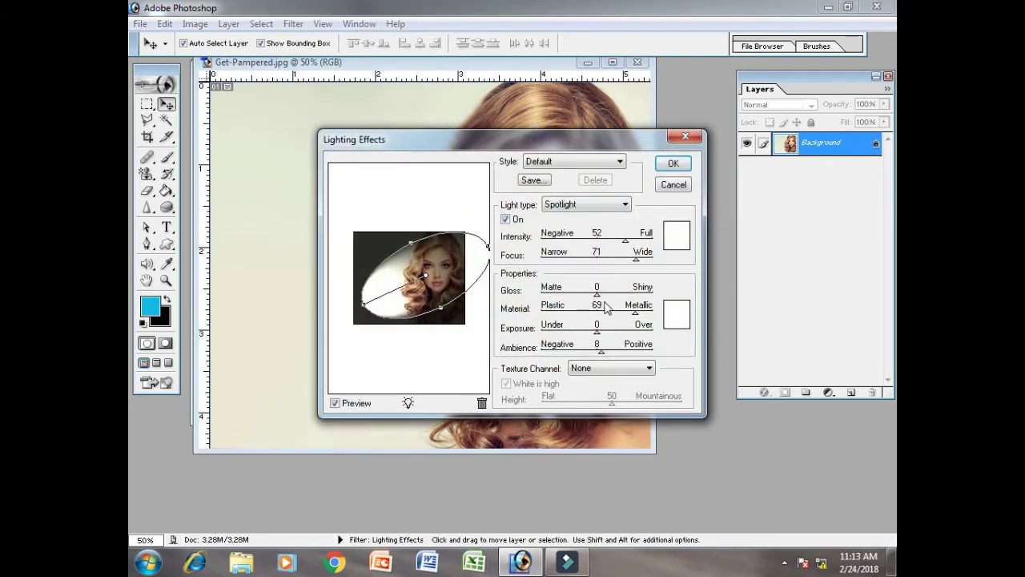
mouse_move(596, 294)
left_mouse_down()
mouse_move(568, 313)
mouse_move(599, 329)
left_mouse_up()
mouse_move(600, 351)
left_mouse_down()
mouse_move(584, 352)
mouse_move(618, 352)
left_mouse_up()
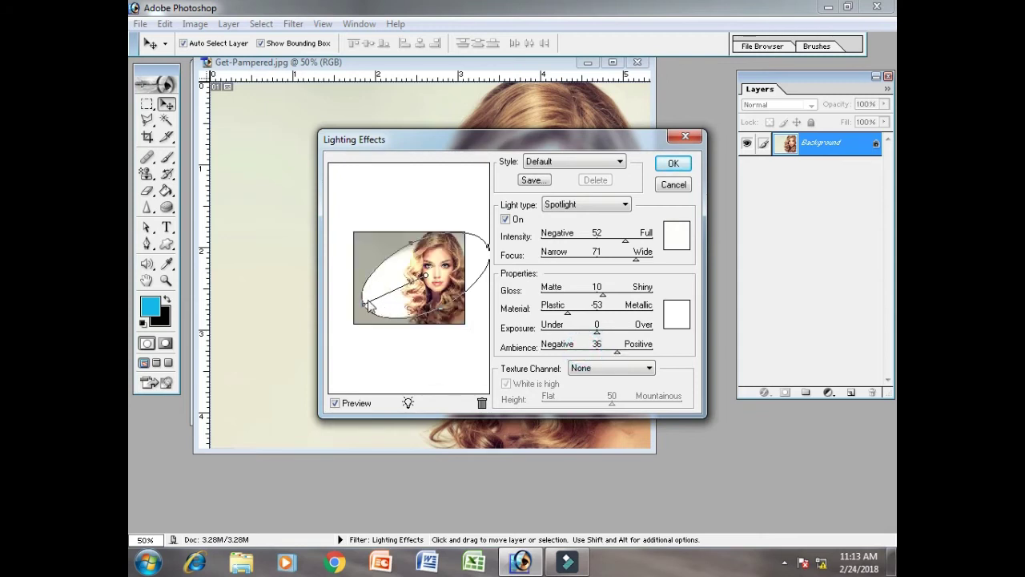
mouse_move(365, 305)
left_mouse_down()
mouse_move(359, 241)
mouse_move(382, 209)
mouse_move(474, 195)
left_mouse_up()
left_click(673, 164)
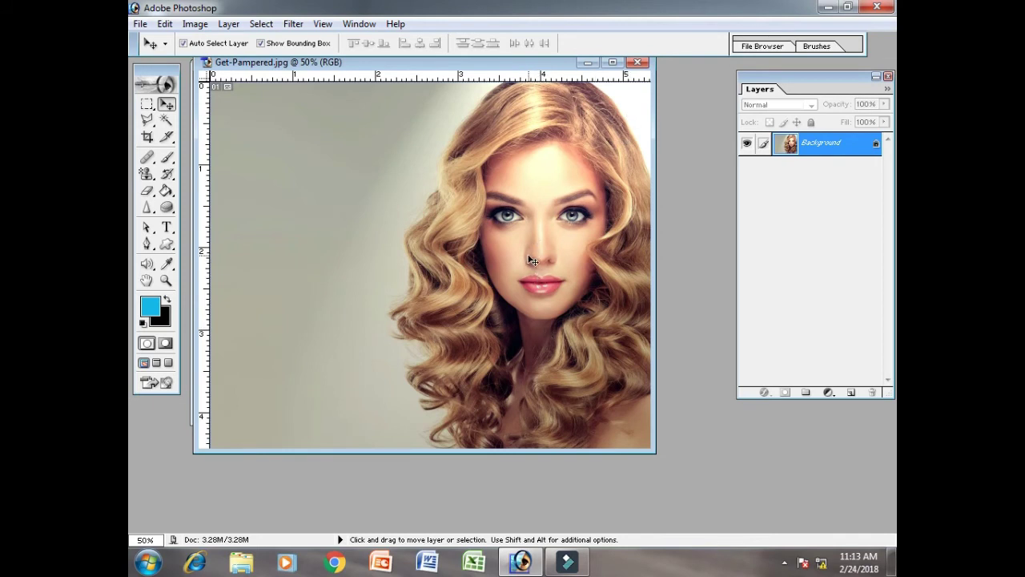
key("ctrl+z")
Sharpen the blonde portrait, then bring the dark-haired portrait forward and reposition its window
left_click(293, 24)
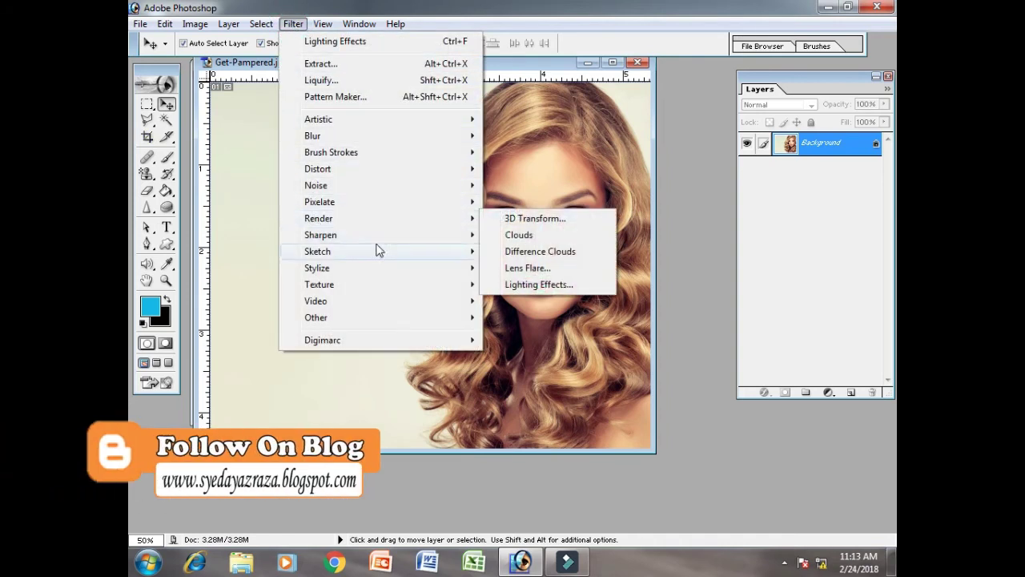
mouse_move(321, 234)
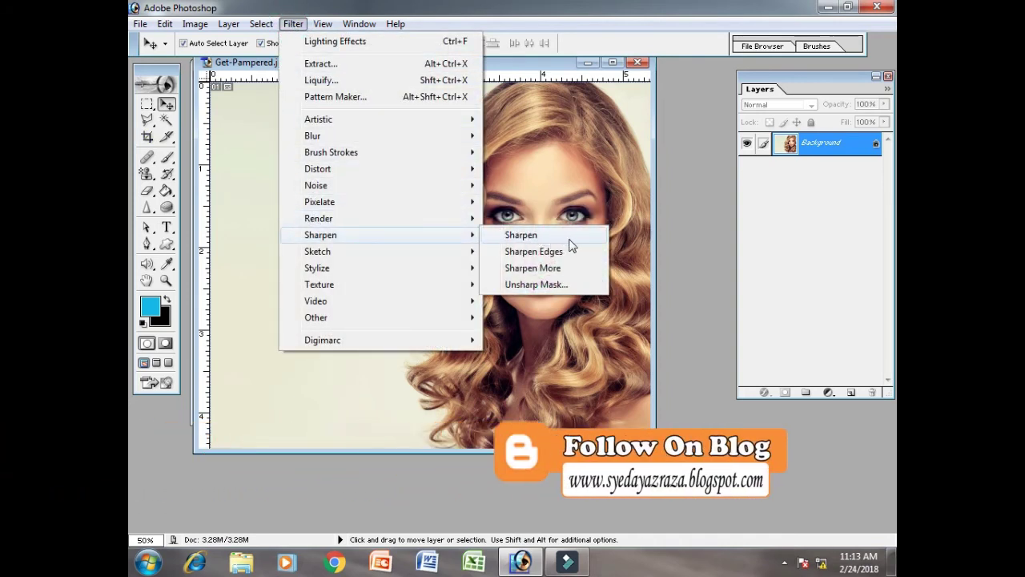
left_click(580, 236)
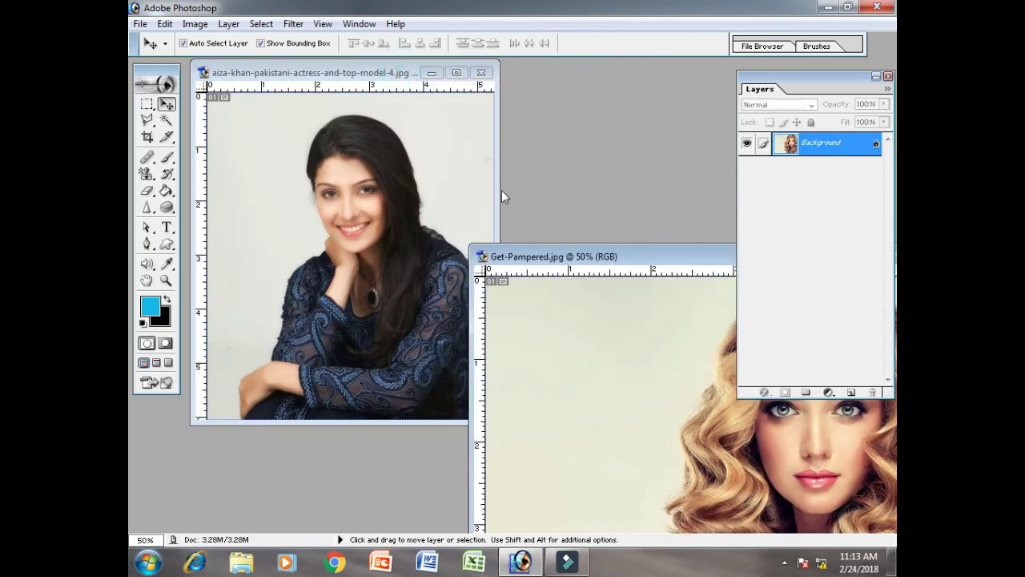
left_click(416, 181)
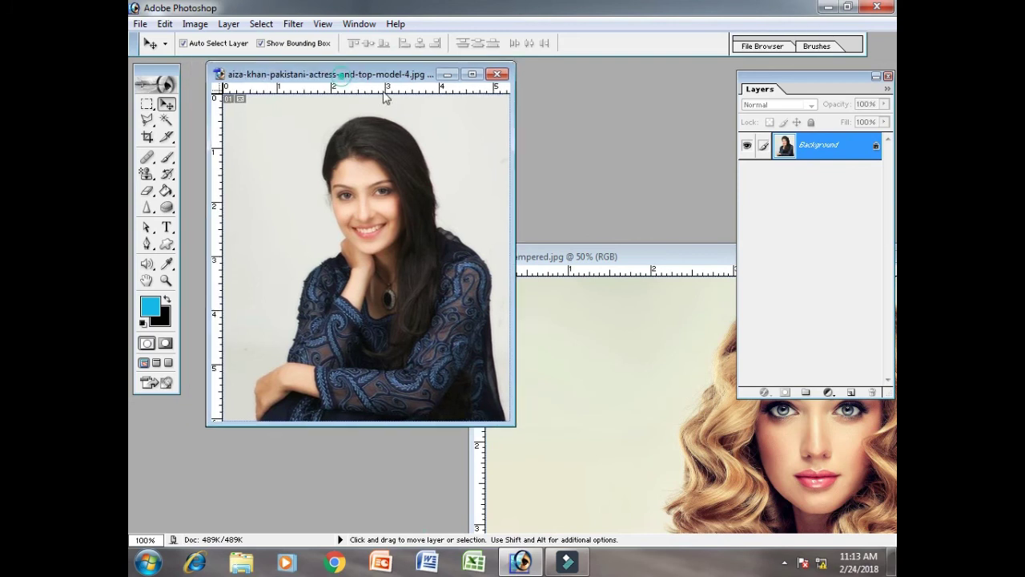
left_click_drag(340, 84, 398, 115)
Apply Sharpen, Sharpen Edges and Sharpen More to the dark-haired portrait, then undo Sharpen More
left_click(285, 25)
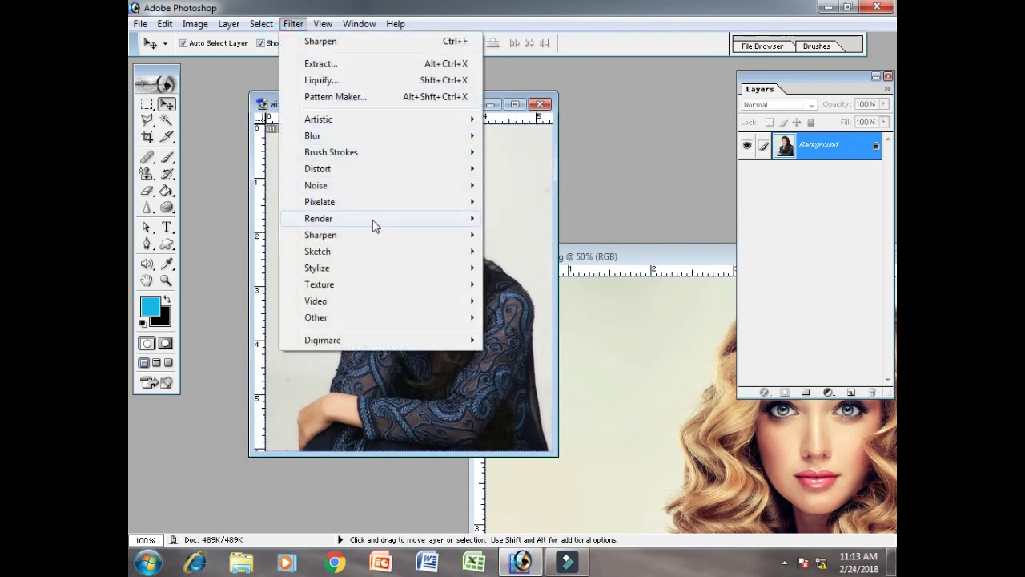
mouse_move(320, 234)
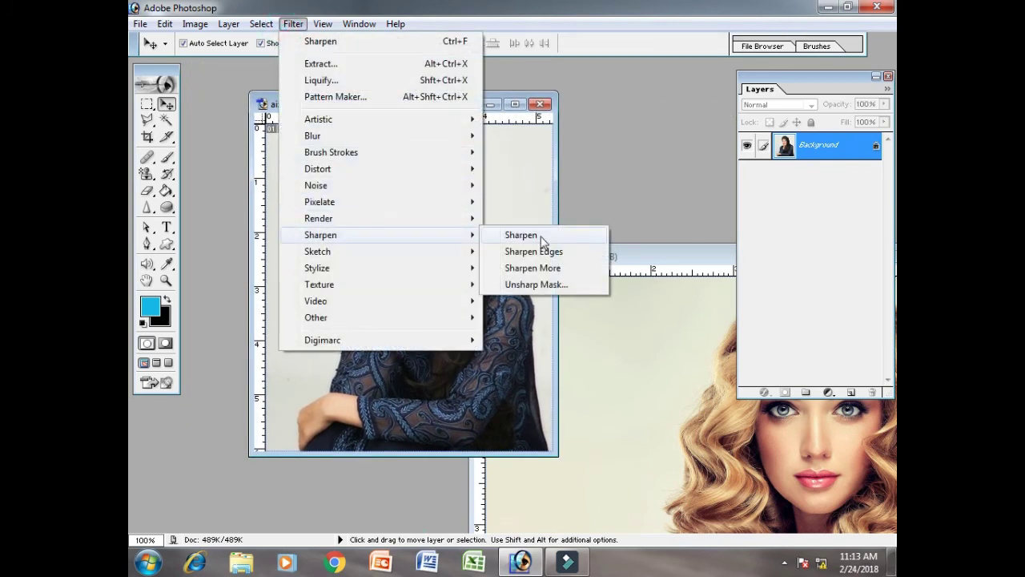
left_click(533, 252)
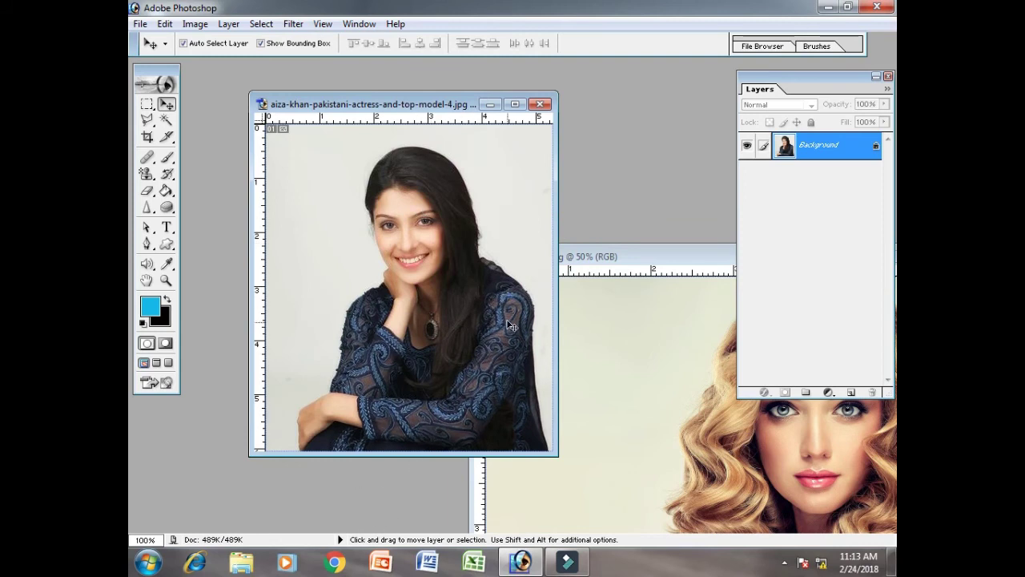
left_click(293, 24)
mouse_move(320, 235)
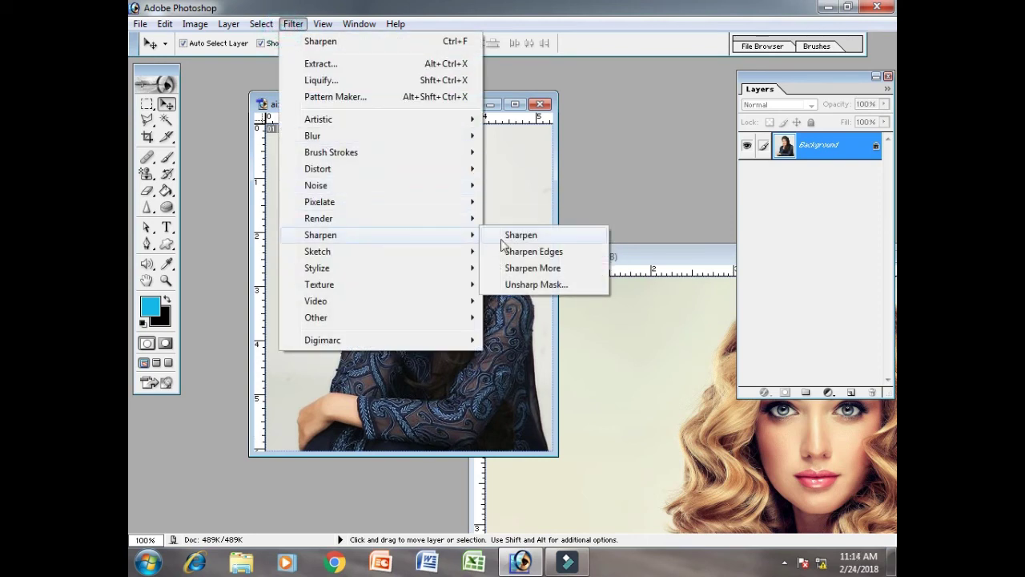
left_click(565, 251)
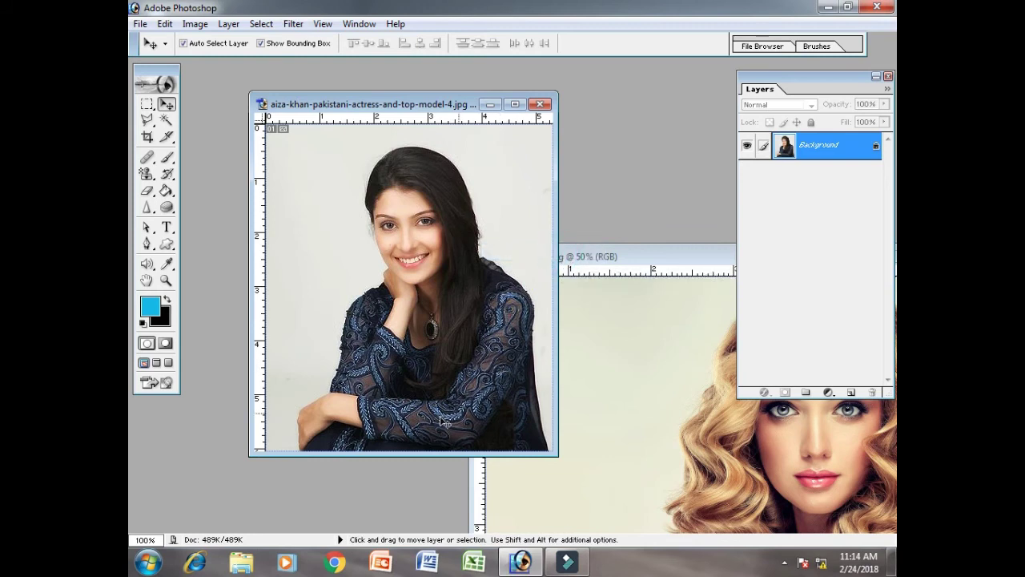
left_click(292, 25)
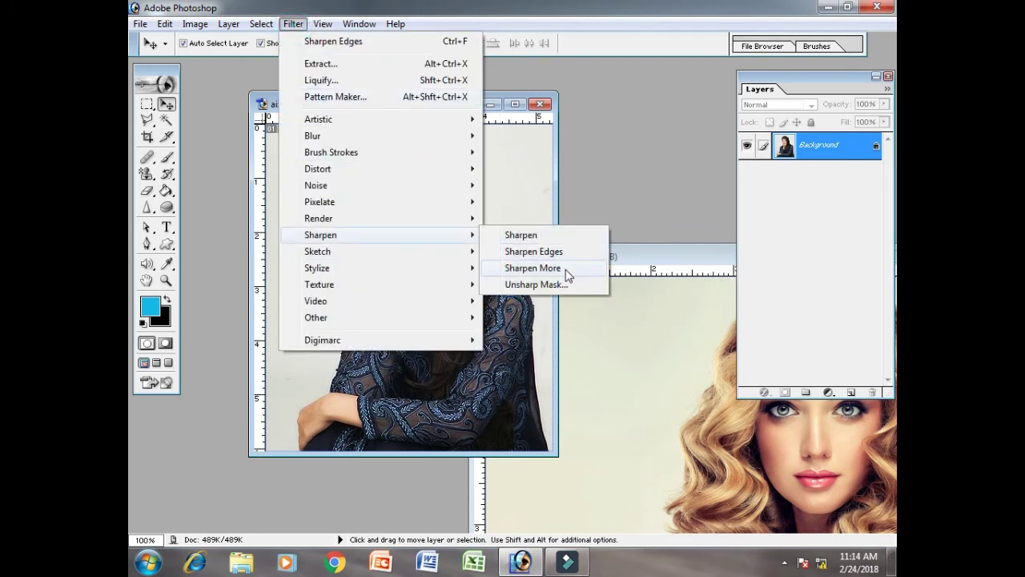
left_click(565, 269)
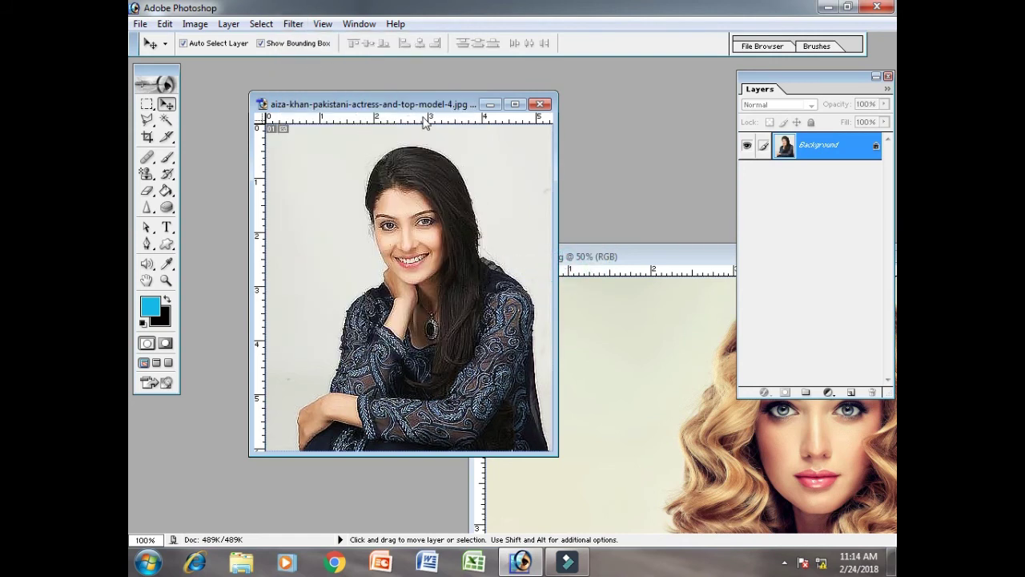
key("ctrl+z")
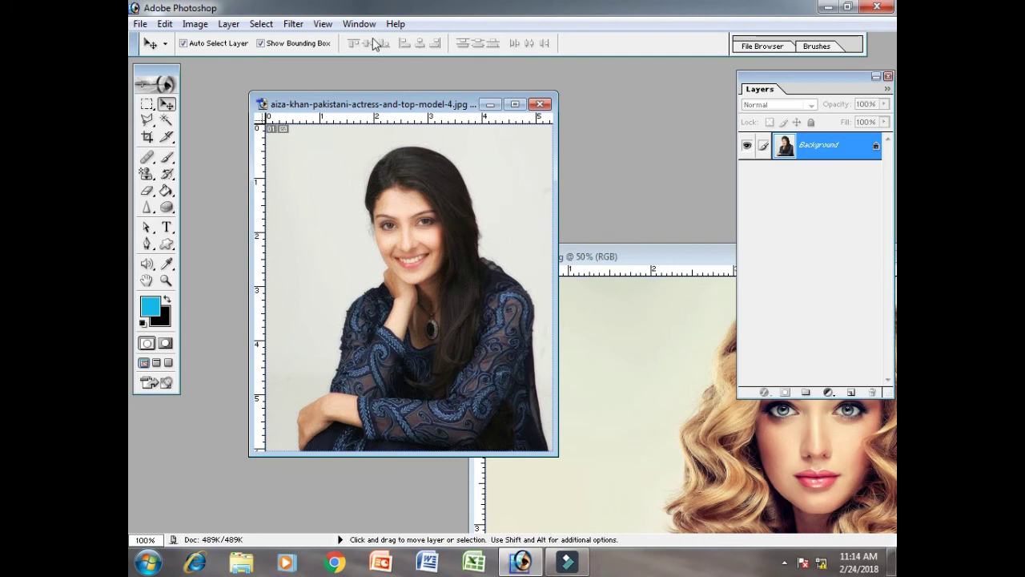
left_click(293, 23)
mouse_move(320, 234)
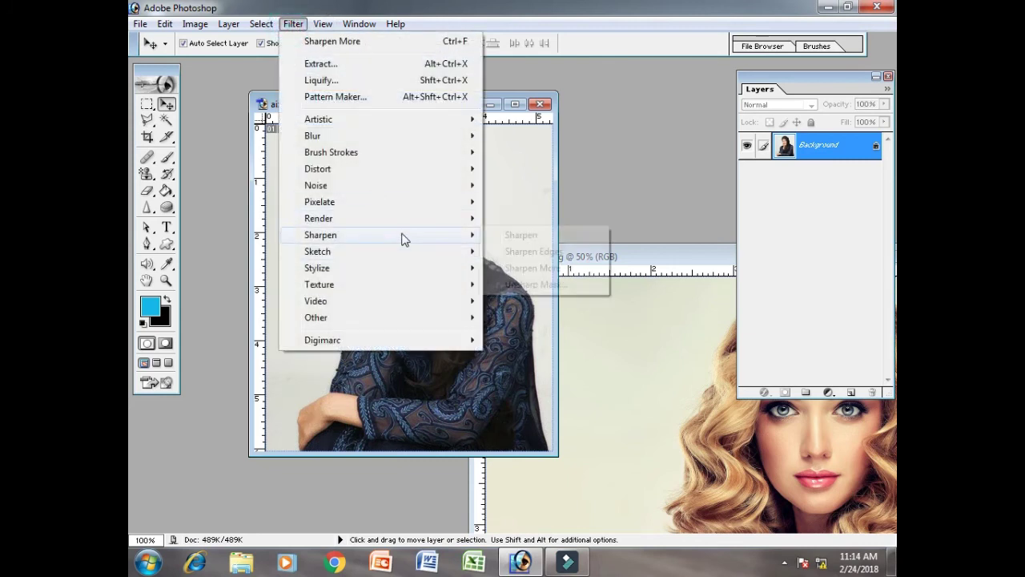
Apply Unsharp Mask at 196% amount, 3.6-pixel radius and threshold 0 to the dark-haired portrait
left_click(559, 284)
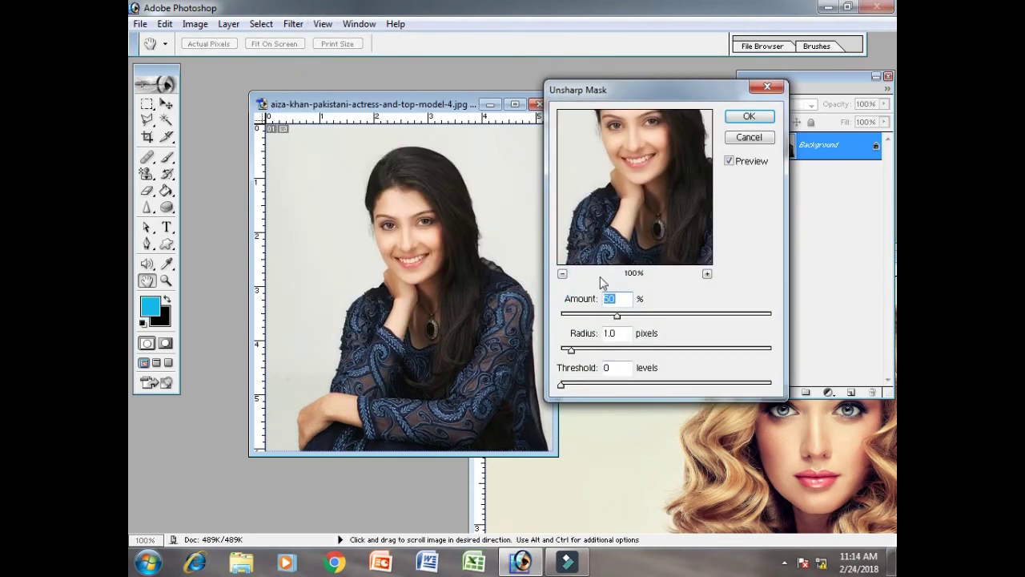
left_click_drag(617, 316, 685, 317)
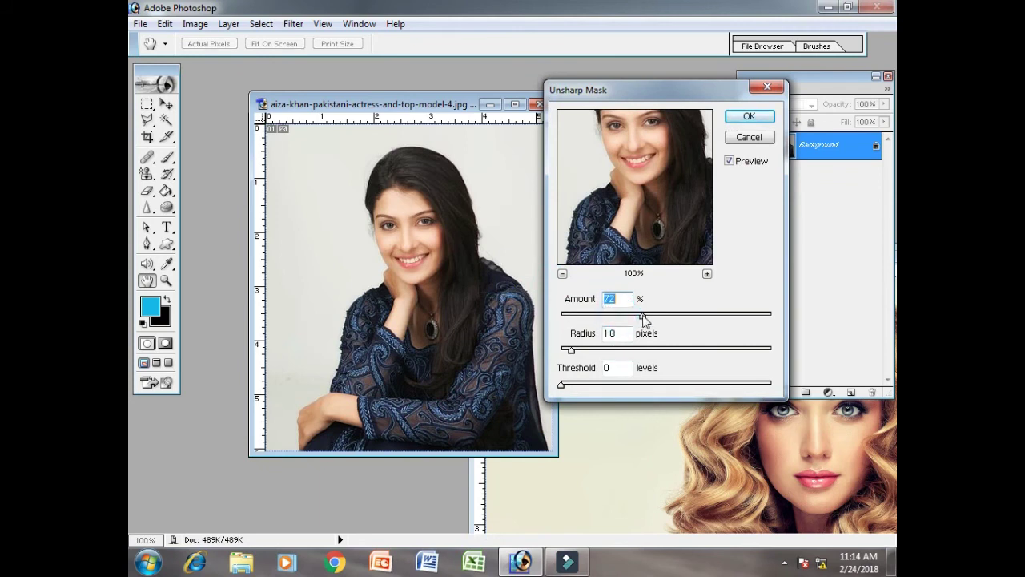
mouse_move(685, 316)
left_mouse_down()
mouse_move(761, 321)
mouse_move(730, 321)
left_mouse_up()
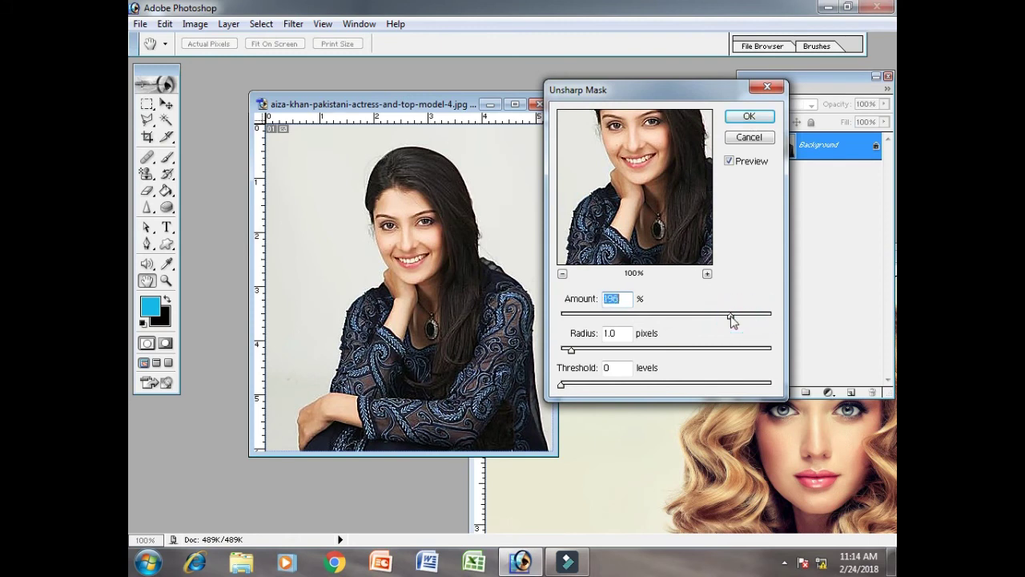
mouse_move(570, 350)
left_mouse_down()
mouse_move(629, 350)
mouse_move(602, 350)
left_mouse_up()
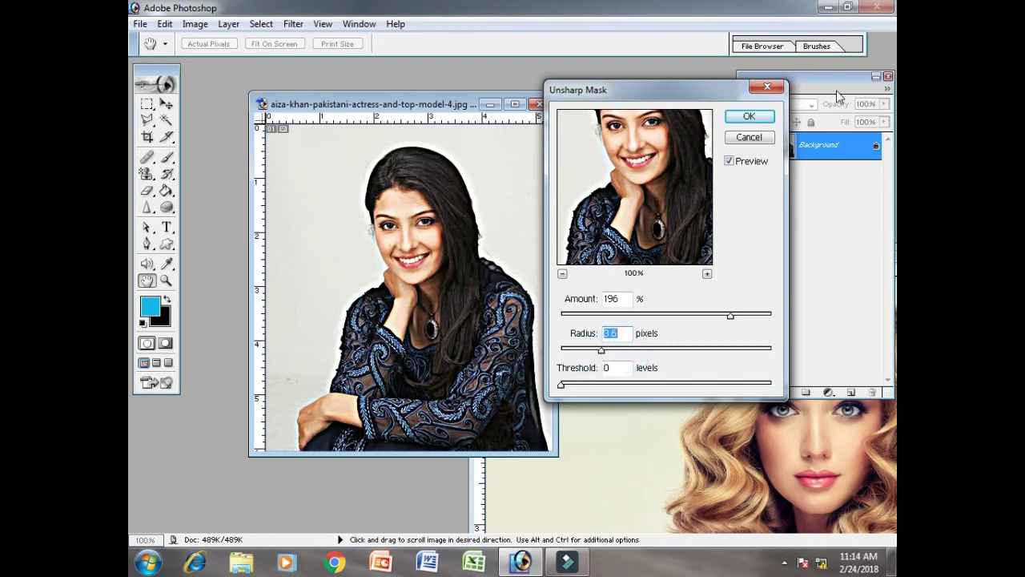
left_click(747, 116)
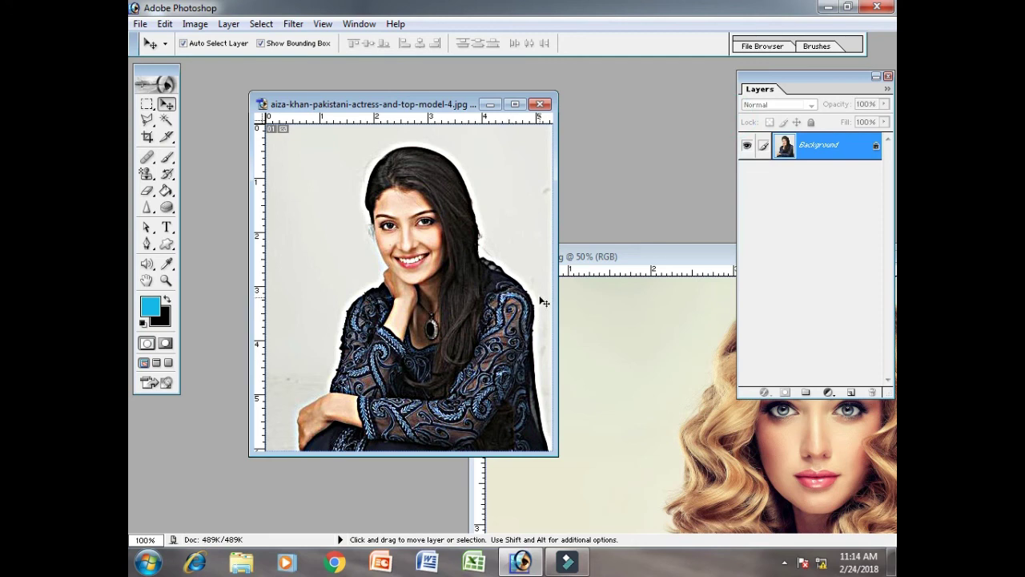
Undo the 196% sharpening and reapply Unsharp Mask at 500%, 3.2-pixel radius, threshold 14
key("ctrl+z")
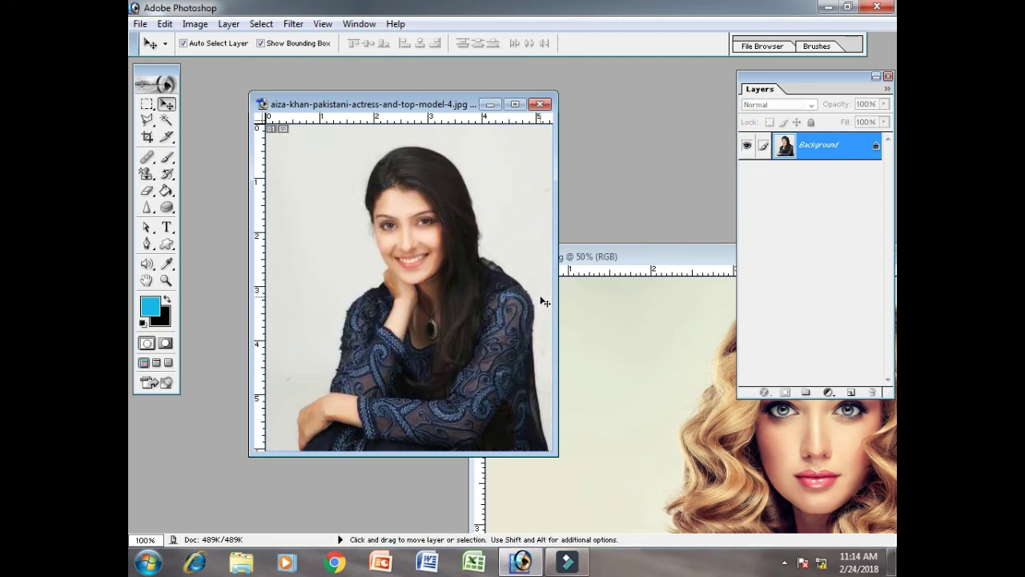
left_click(291, 24)
mouse_move(320, 234)
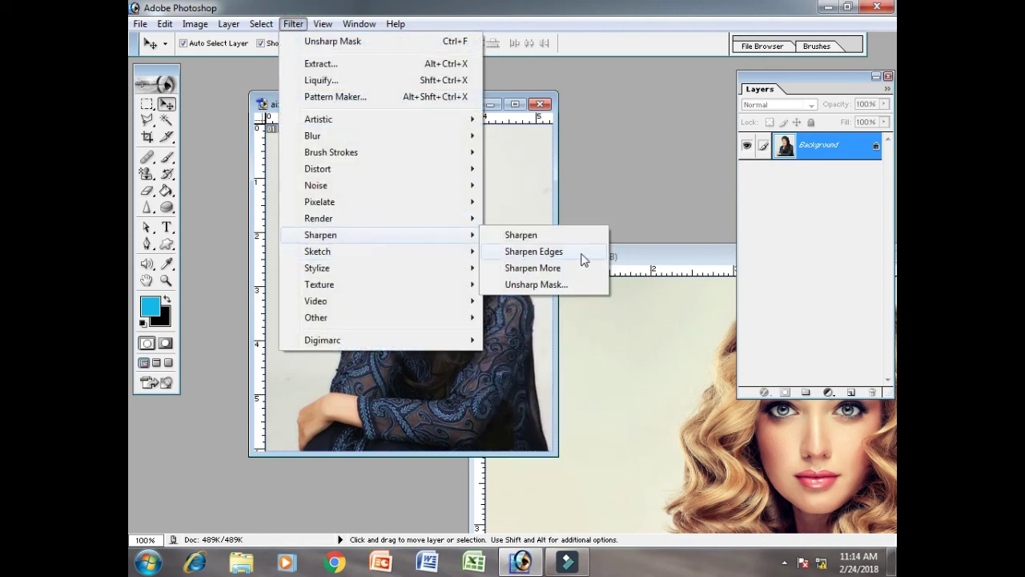
left_click(584, 286)
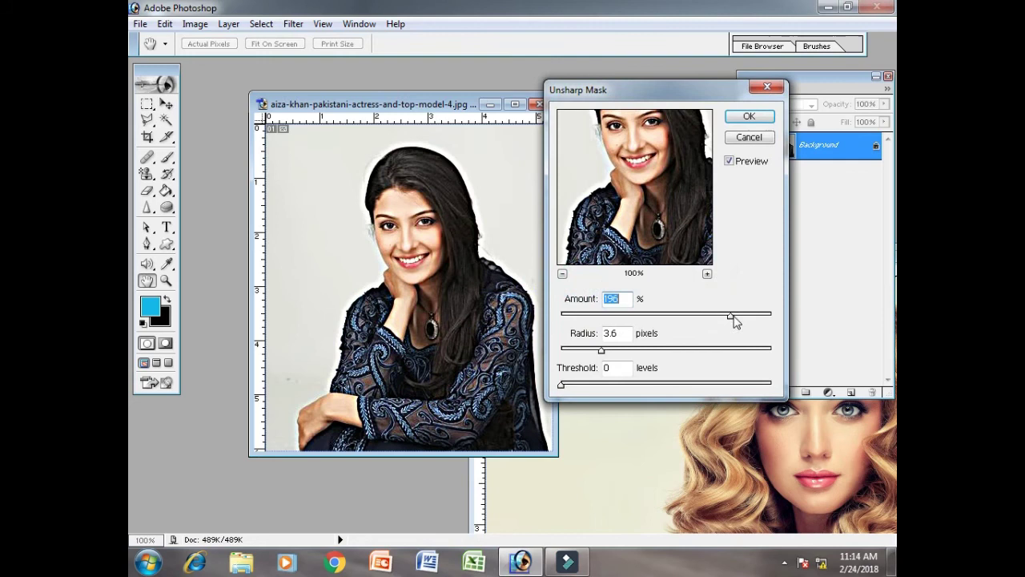
left_click_drag(751, 315, 772, 319)
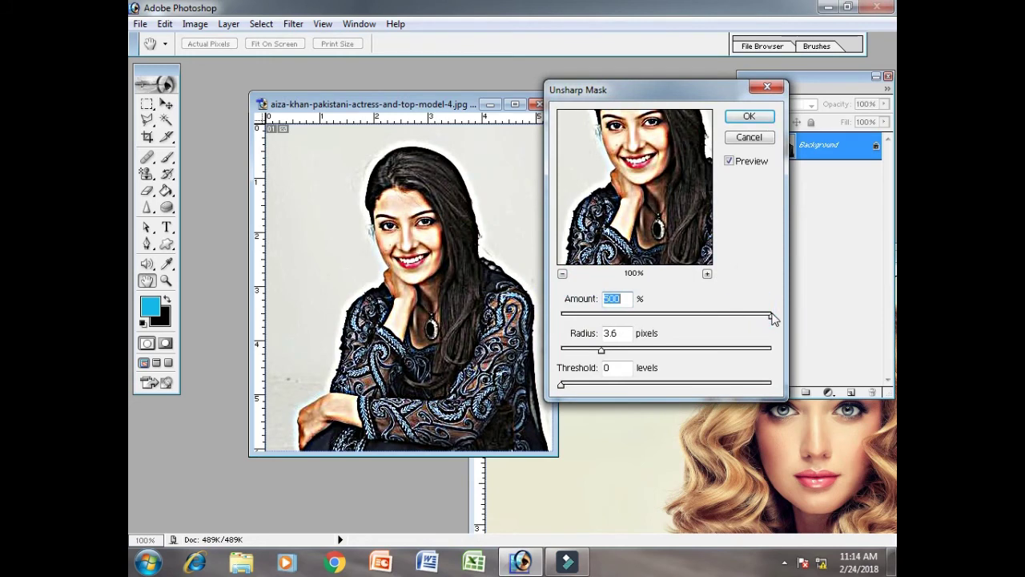
mouse_move(602, 353)
left_mouse_down()
mouse_move(565, 352)
mouse_move(664, 350)
mouse_move(597, 350)
left_mouse_up()
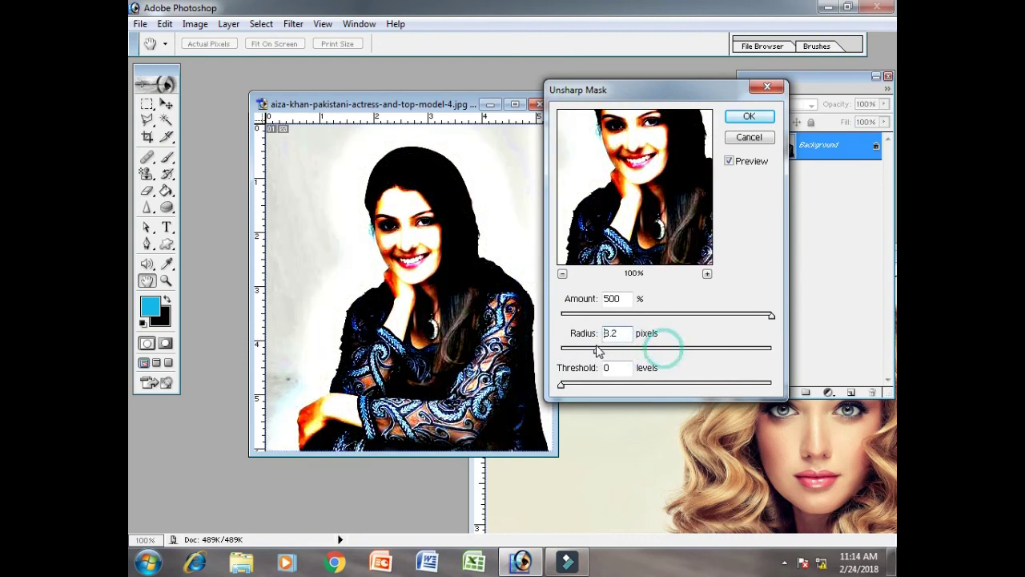
mouse_move(584, 388)
left_mouse_down()
mouse_move(613, 389)
mouse_move(579, 392)
left_mouse_up()
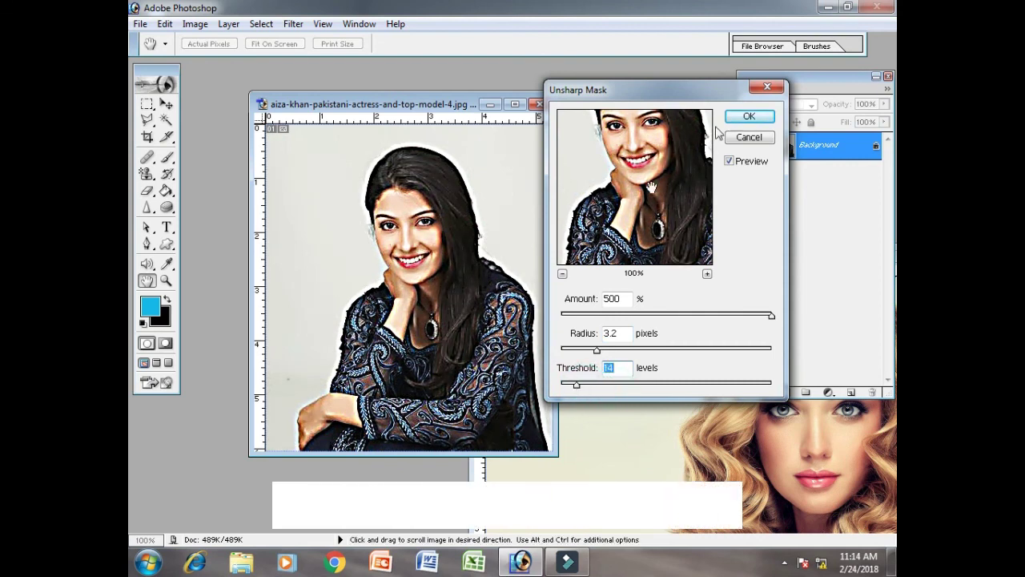
left_click(749, 118)
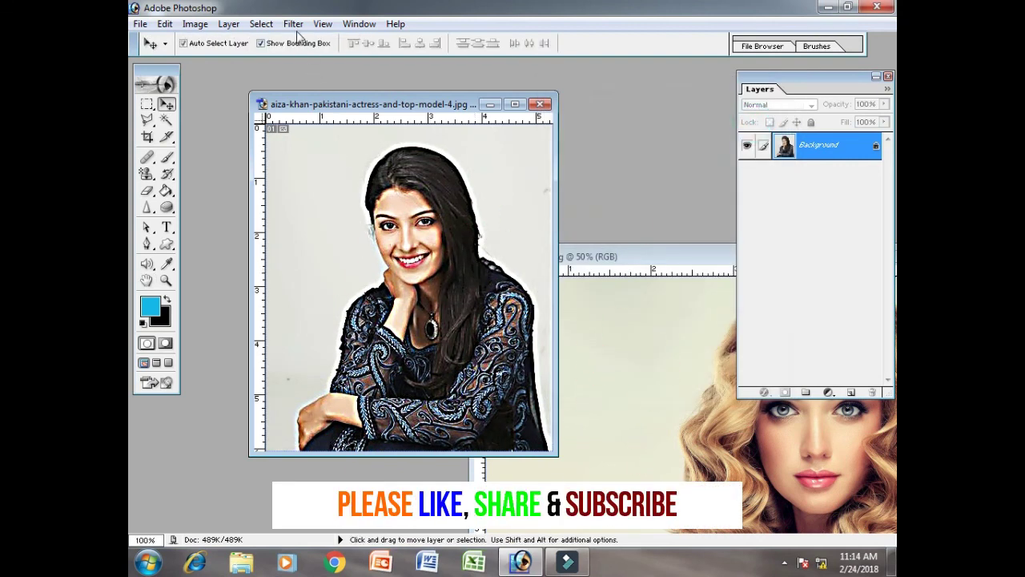
left_click(293, 23)
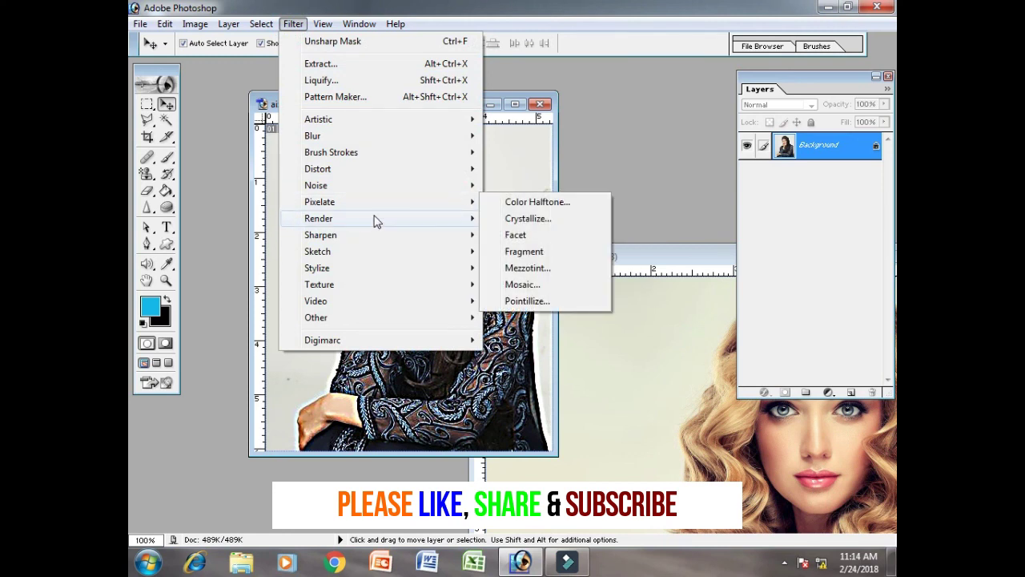
left_click(544, 144)
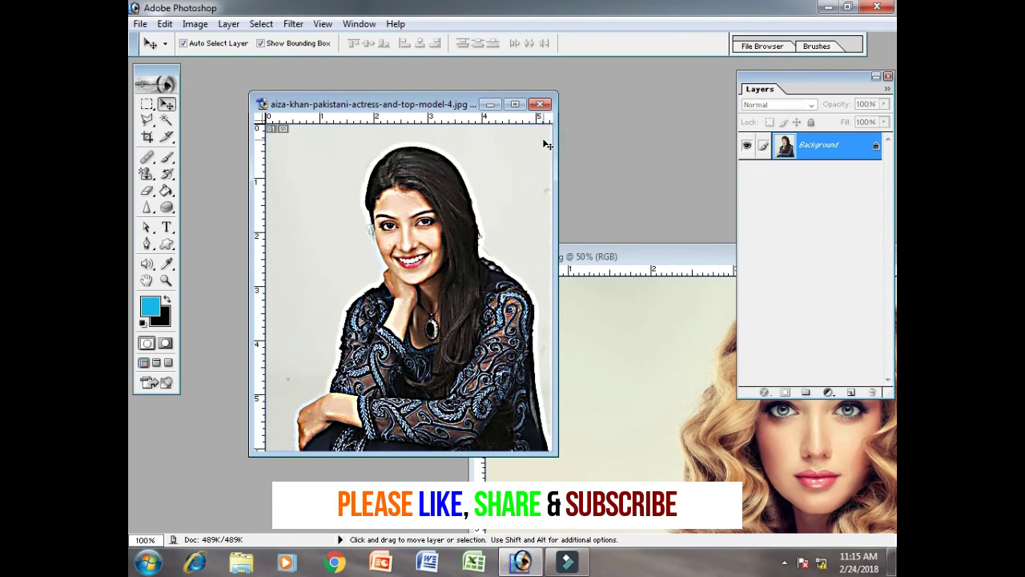